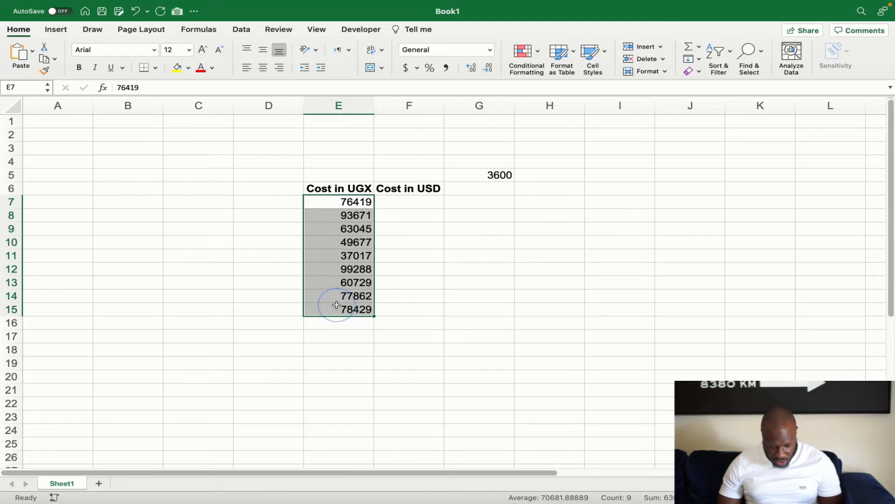
Enter =E7/$G$5 in F7 to convert the first UGX cost at the 3600 rate
{"action": "left_click", "coordinate": [410, 202]}
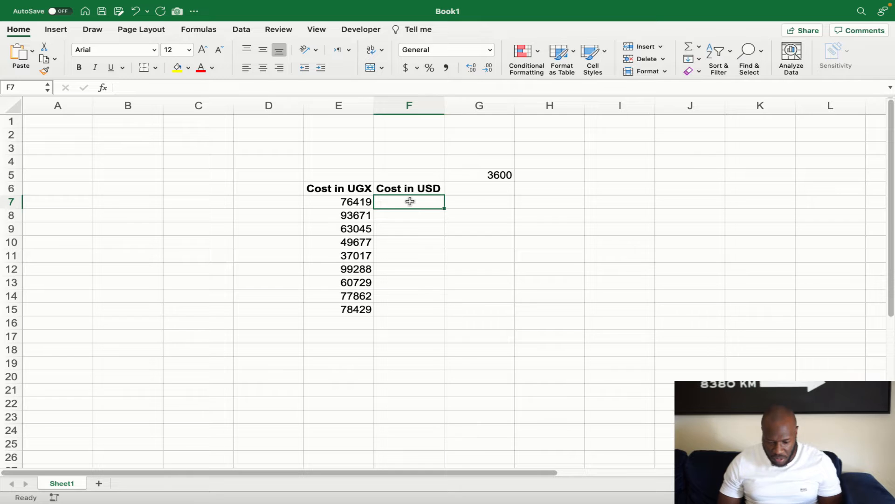
{"action": "left_click", "coordinate": [495, 177]}
{"action": "left_click", "coordinate": [487, 163]}
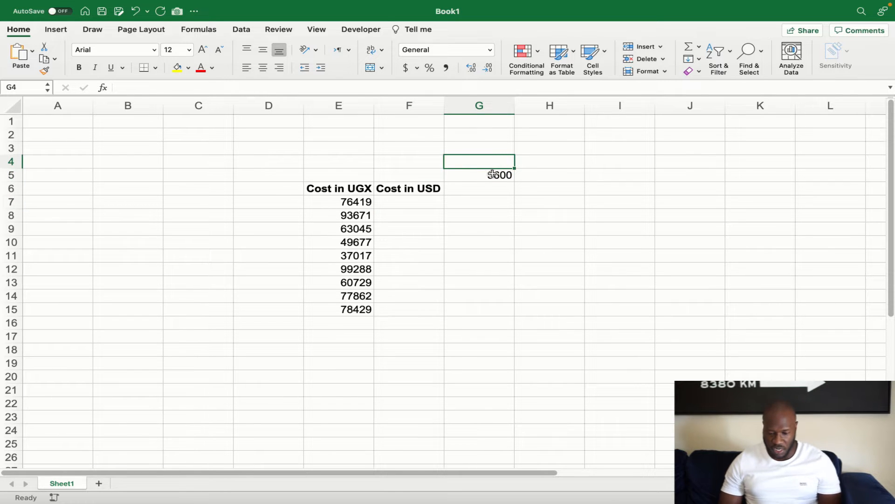
{"action": "left_click", "coordinate": [493, 174]}
{"action": "left_click", "coordinate": [407, 200]}
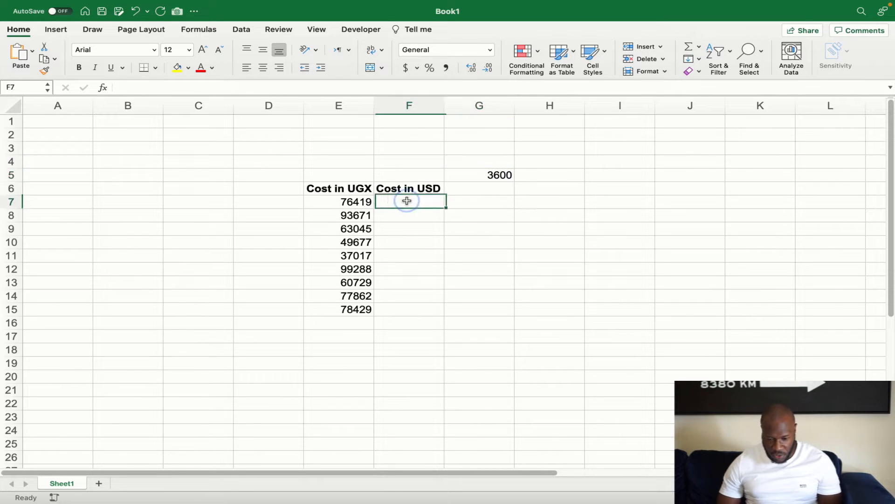
{"action": "type", "text": "="}
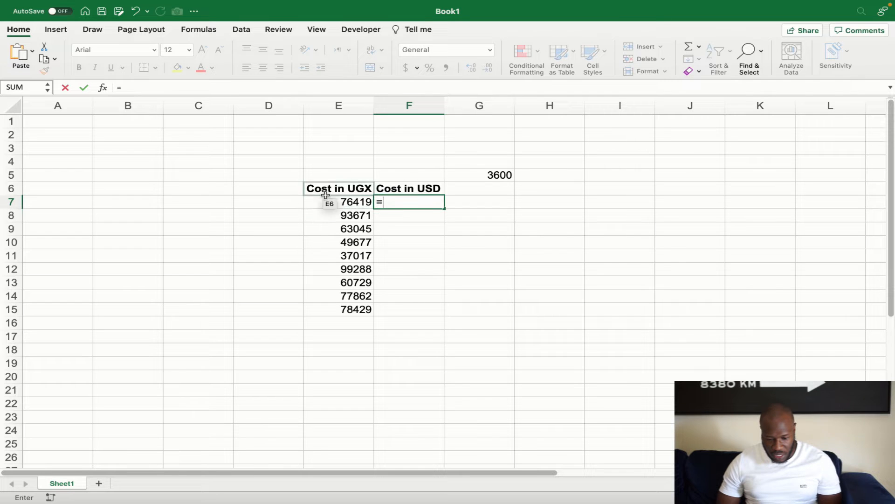
{"action": "left_click", "coordinate": [339, 203]}
{"action": "type", "text": "/"}
{"action": "left_click", "coordinate": [497, 175]}
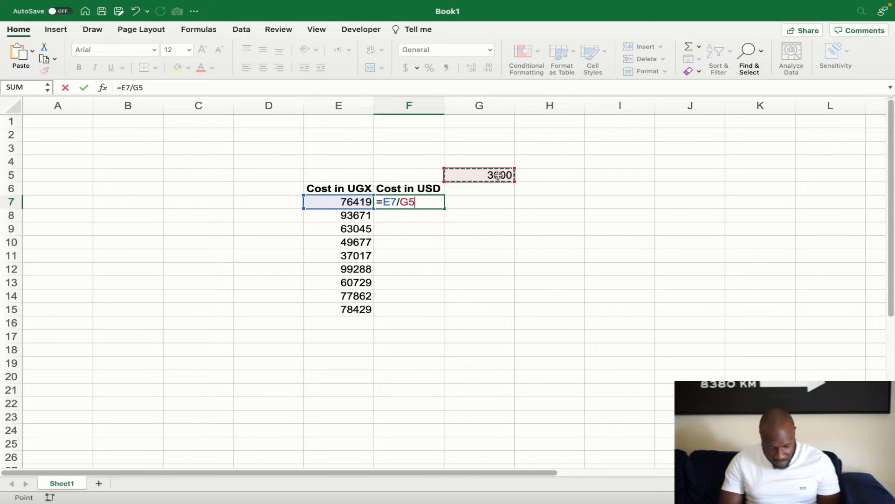
{"action": "key", "text": "F4"}
{"action": "key", "text": "Return"}
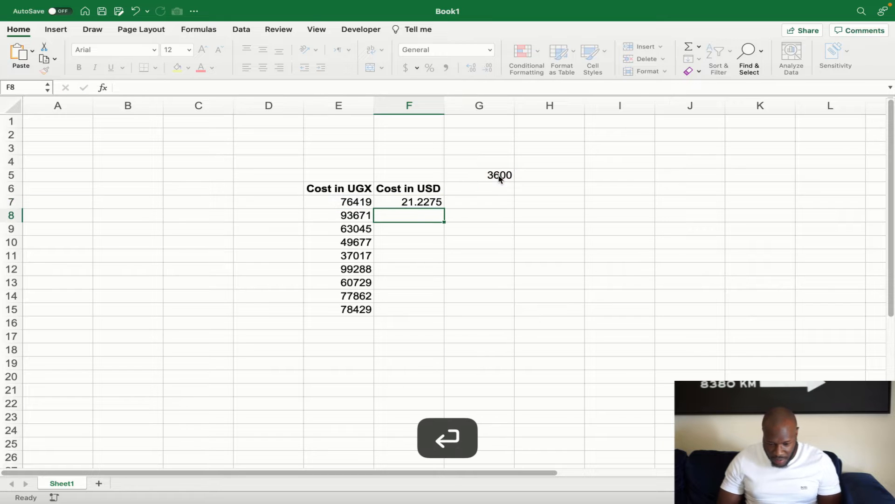
Fill the F7 conversion formula down through F15
{"action": "left_click", "coordinate": [429, 202]}
{"action": "left_click_drag", "start_coordinate": [443, 210], "coordinate": [434, 309]}
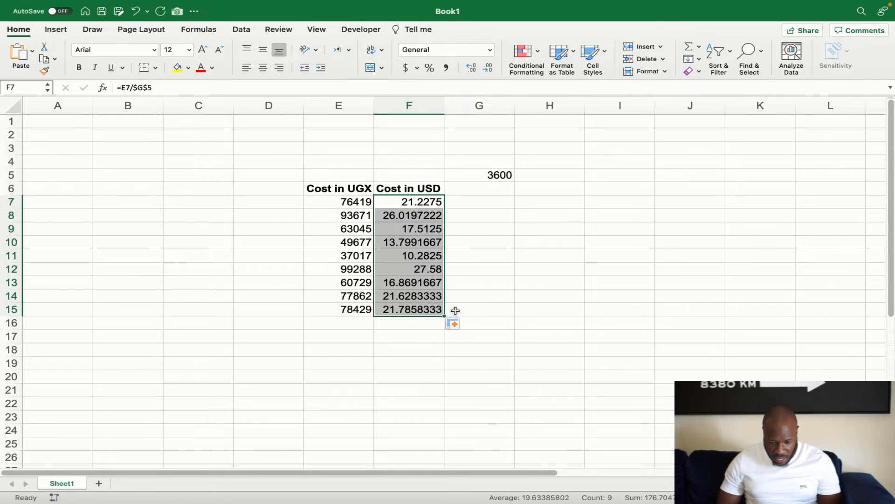
{"action": "left_click", "coordinate": [488, 308]}
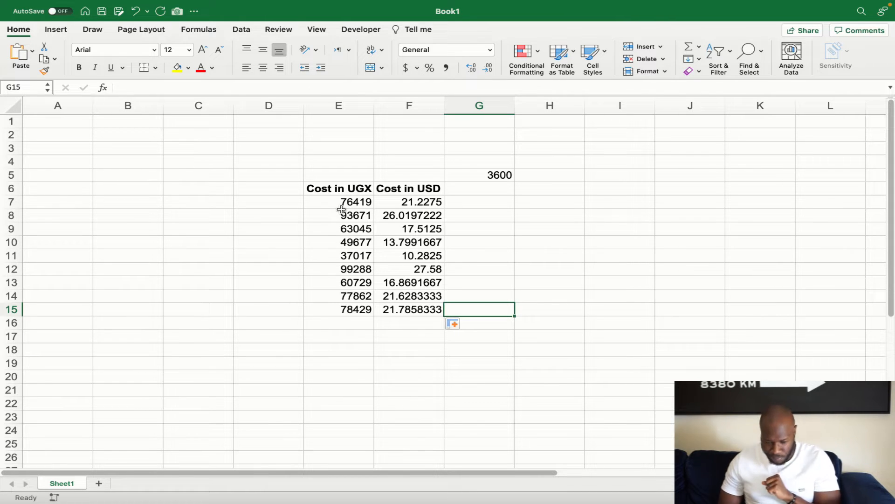
Clear the USD results in F7:F15 and delete the F6 and E6 headers
{"action": "left_click_drag", "start_coordinate": [401, 202], "coordinate": [413, 310]}
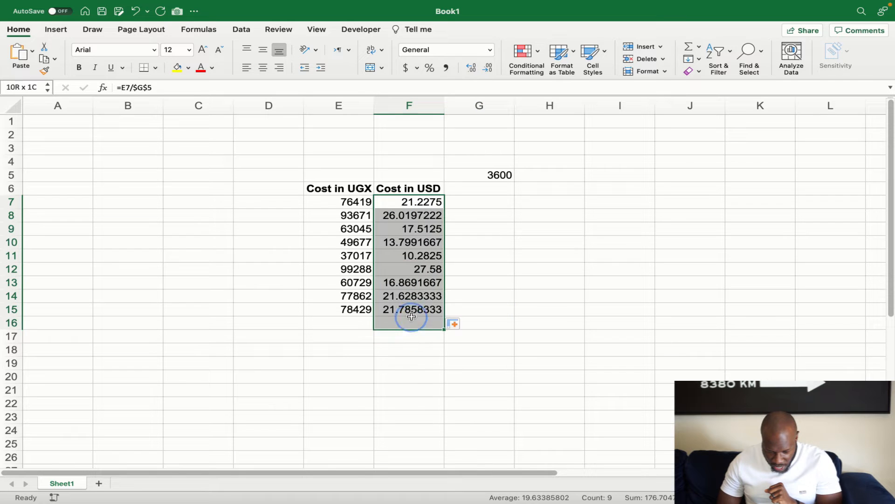
{"action": "key", "text": "Delete"}
{"action": "left_click", "coordinate": [452, 373]}
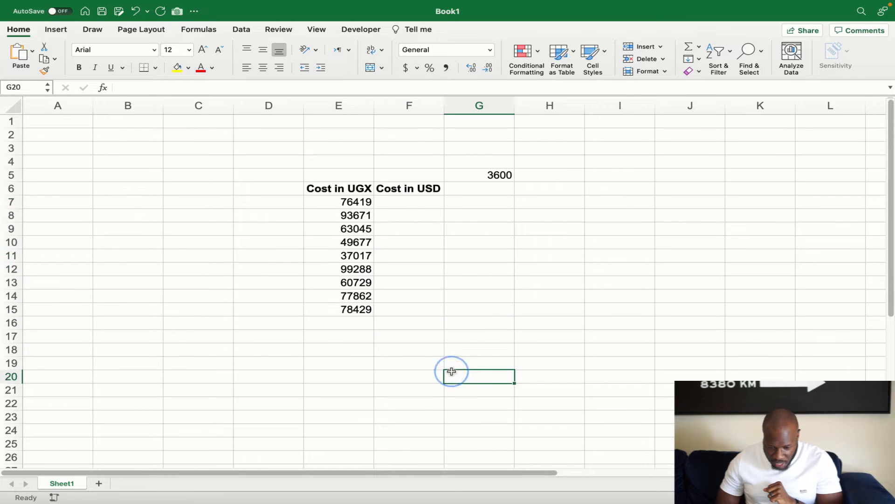
{"action": "left_click", "coordinate": [409, 194]}
{"action": "key", "text": "Delete"}
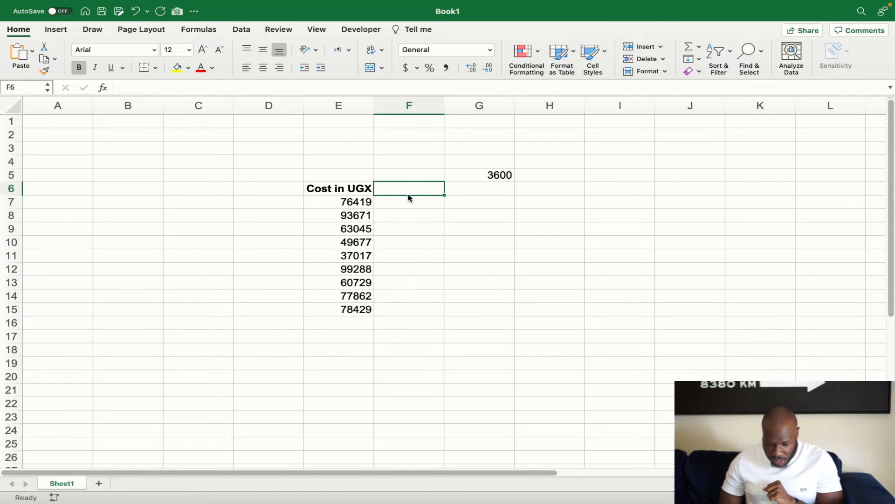
{"action": "left_click", "coordinate": [350, 190]}
{"action": "key", "text": "Delete"}
{"action": "left_click", "coordinate": [426, 304]}
Copy the 3600 rate from G5 and select E7:E15 as the paste target
{"action": "left_click_drag", "start_coordinate": [340, 201], "coordinate": [336, 299]}
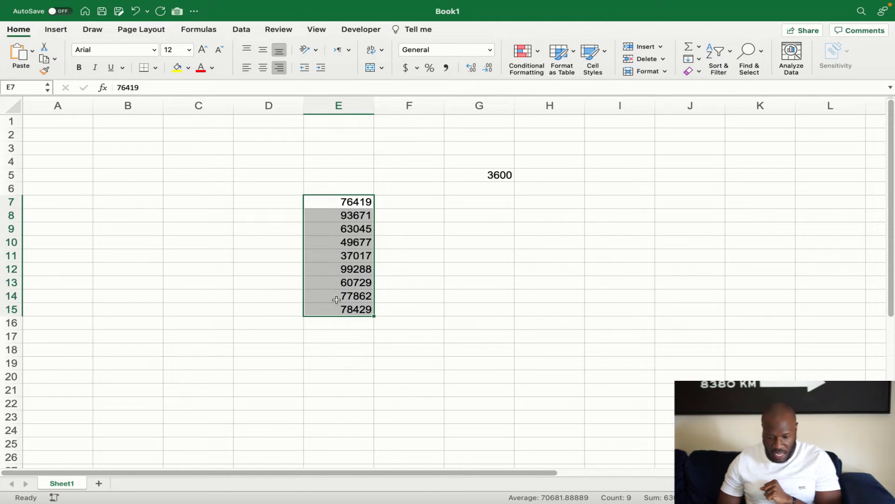
{"action": "left_click", "coordinate": [494, 175]}
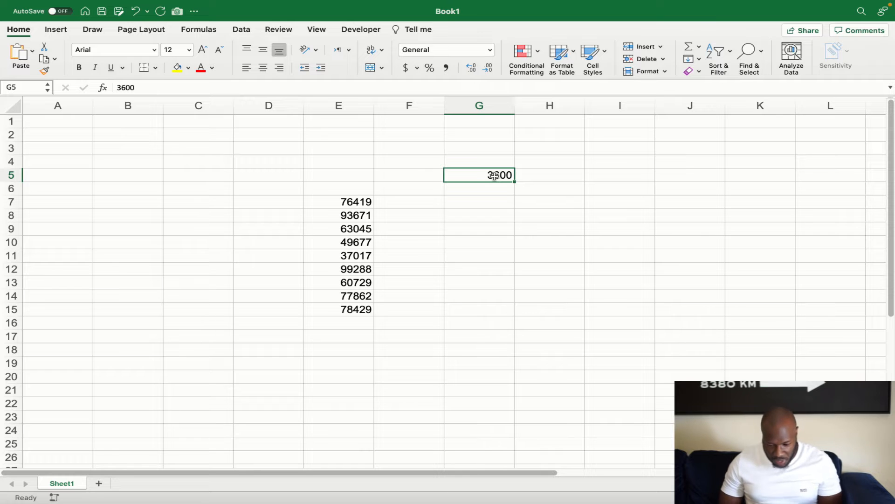
{"action": "key", "text": "super+c"}
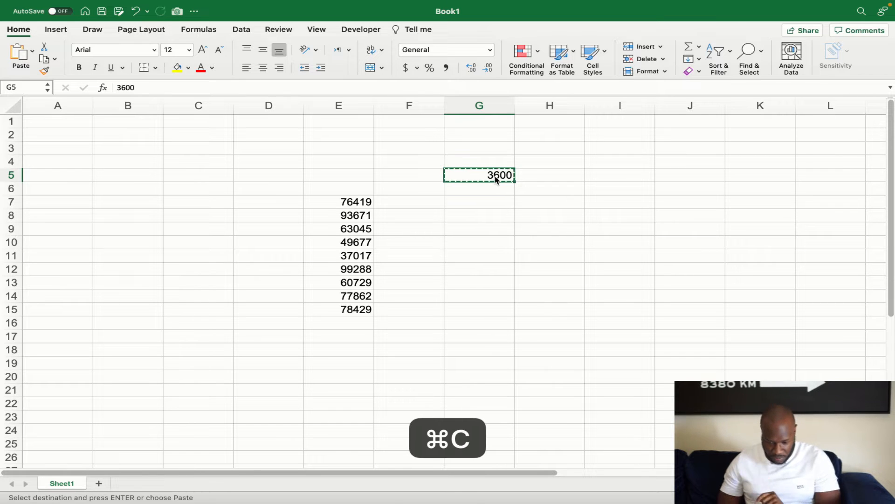
{"action": "left_click_drag", "start_coordinate": [332, 202], "coordinate": [325, 306]}
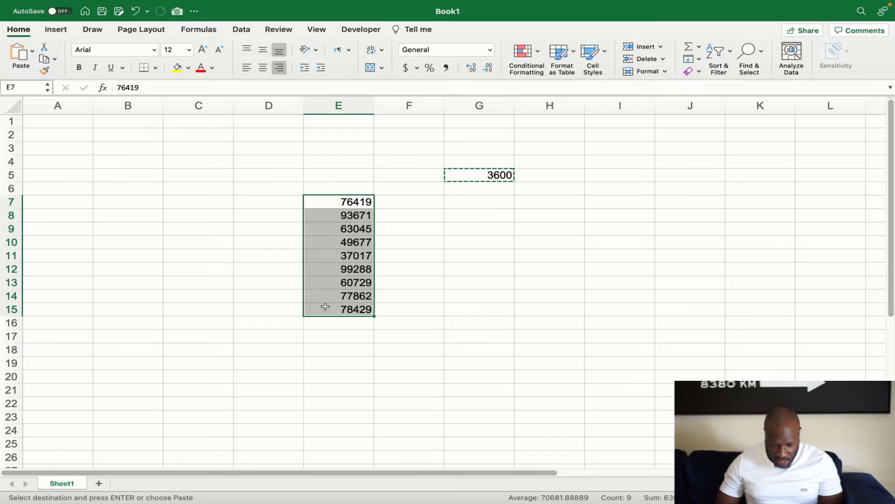
Paste Special the 3600 rate onto E7:E15 with the Divide operation, converting costs to USD
{"action": "right_click", "coordinate": [332, 244]}
{"action": "mouse_move", "coordinate": [378, 232]}
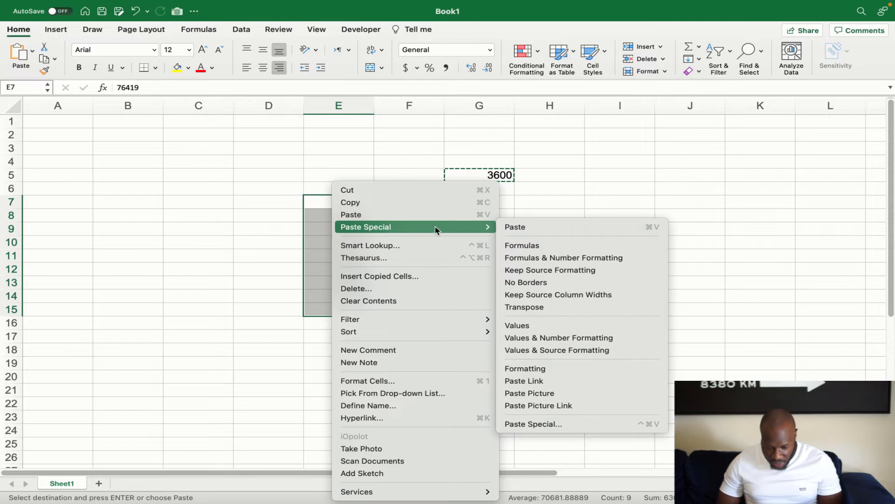
{"action": "left_click", "coordinate": [524, 424]}
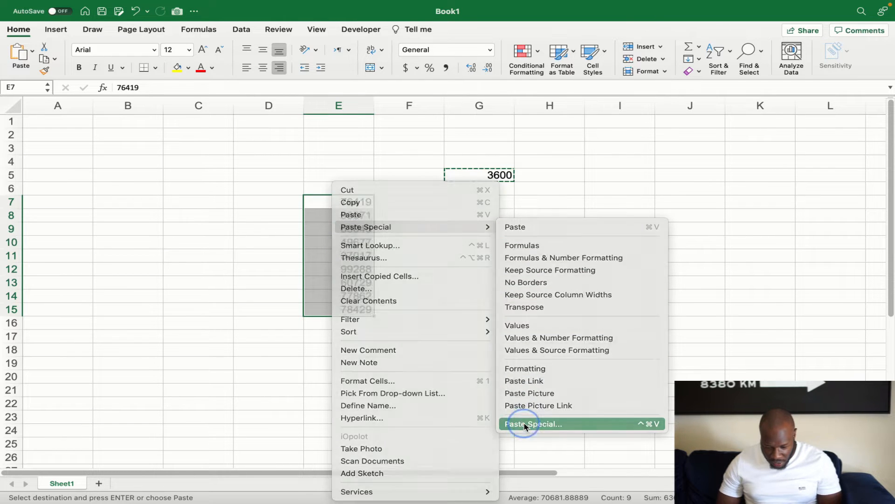
{"action": "left_click_drag", "start_coordinate": [469, 272], "coordinate": [597, 101]}
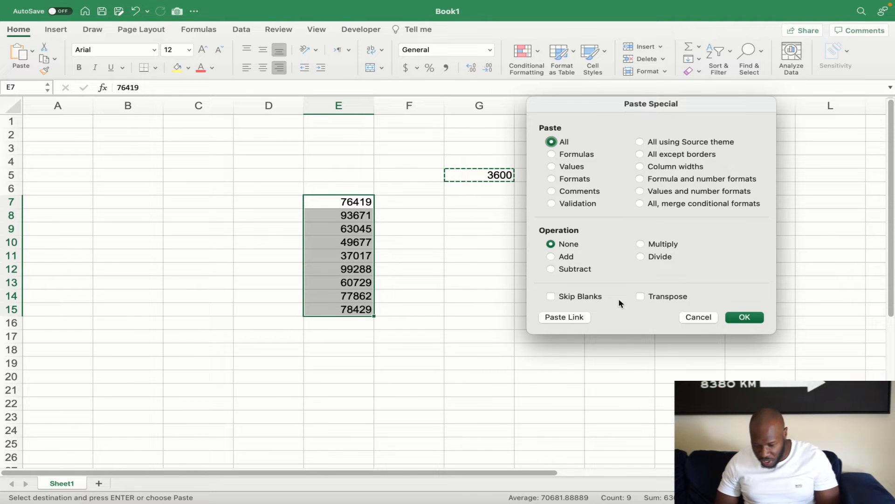
{"action": "left_click", "coordinate": [641, 257]}
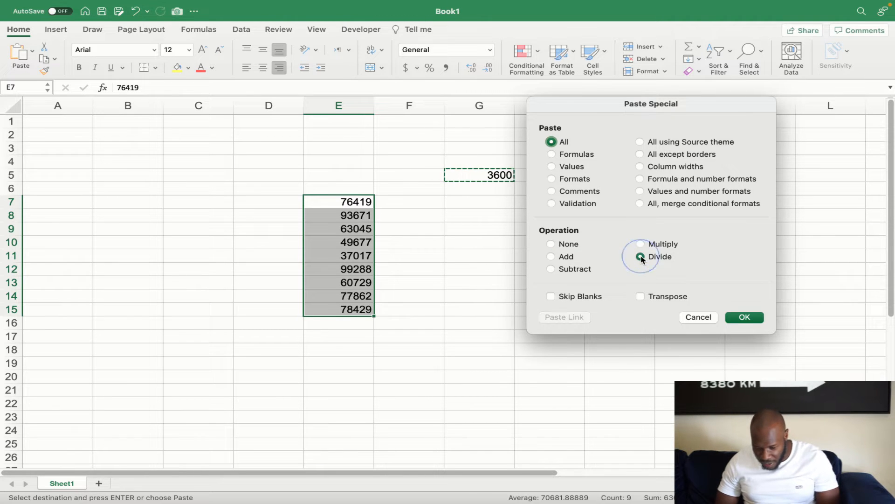
{"action": "left_click", "coordinate": [744, 317]}
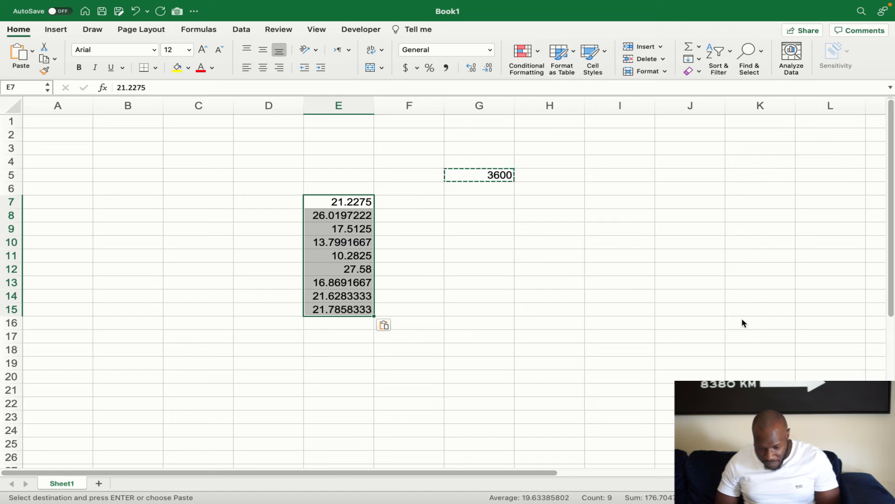
{"action": "left_click", "coordinate": [327, 348]}
{"action": "left_click_drag", "start_coordinate": [322, 201], "coordinate": [312, 308]}
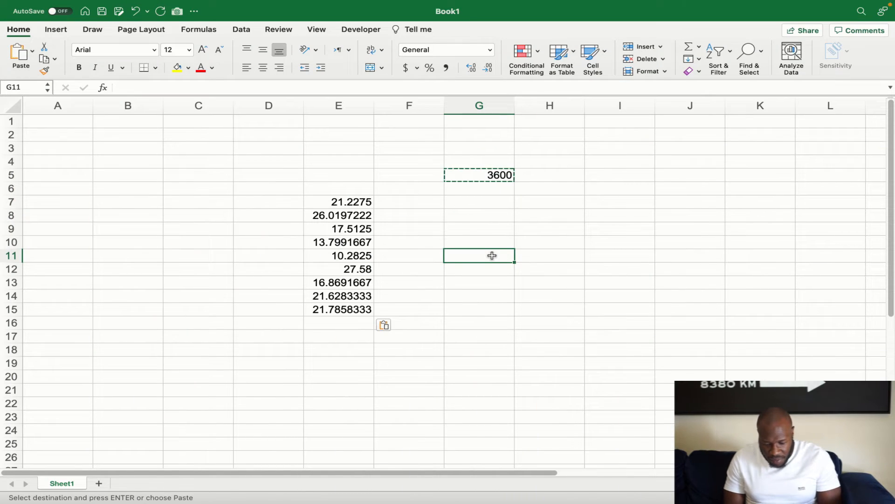
Enter 35 in G11 and delete the 3600 rate from G5
{"action": "type", "text": "35"}
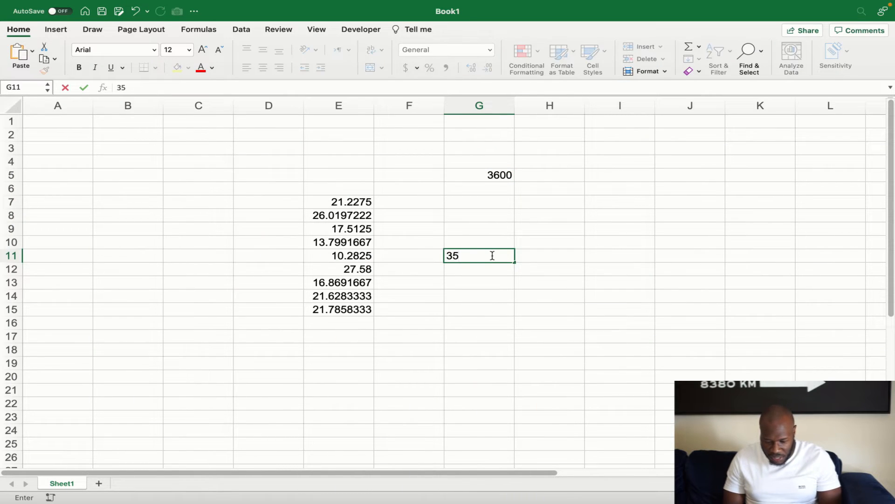
{"action": "left_click_drag", "start_coordinate": [354, 206], "coordinate": [347, 308]}
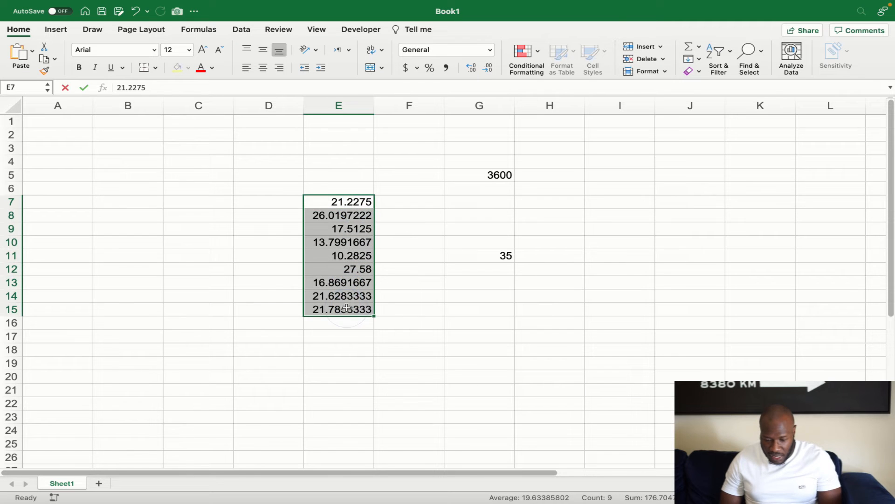
{"action": "left_click", "coordinate": [506, 176]}
{"action": "key", "text": "Delete"}
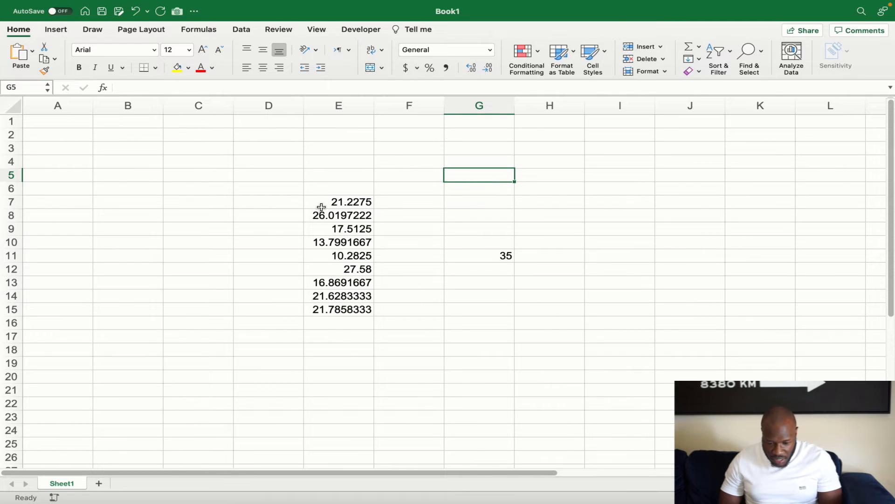
Format the nine converted values in E7:E15 as Text and reselect them
{"action": "left_click_drag", "start_coordinate": [324, 200], "coordinate": [312, 308]}
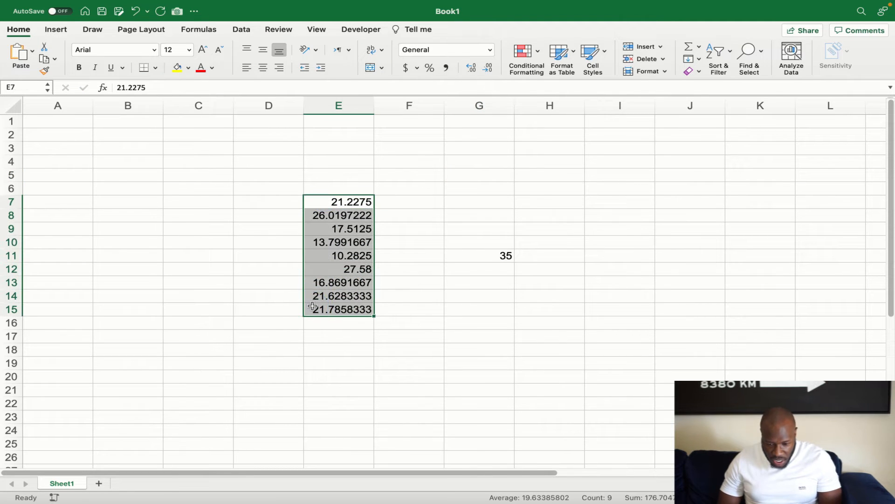
{"action": "left_click", "coordinate": [489, 50]}
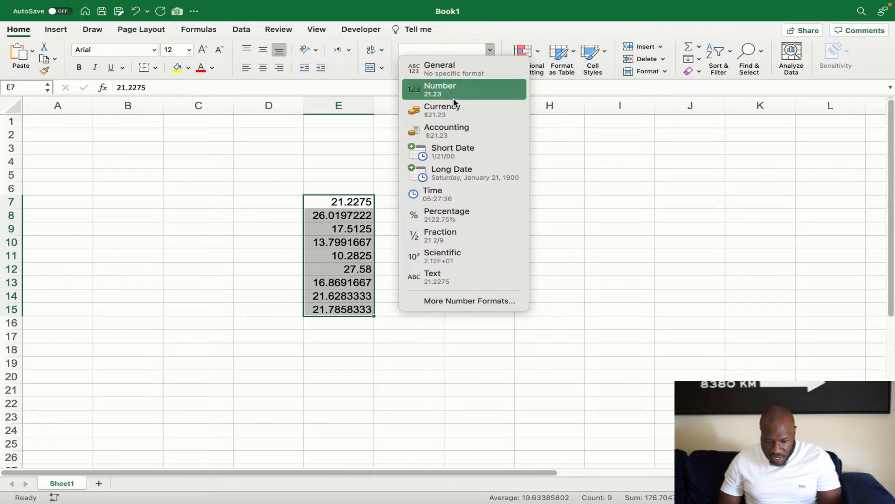
{"action": "left_click", "coordinate": [440, 277]}
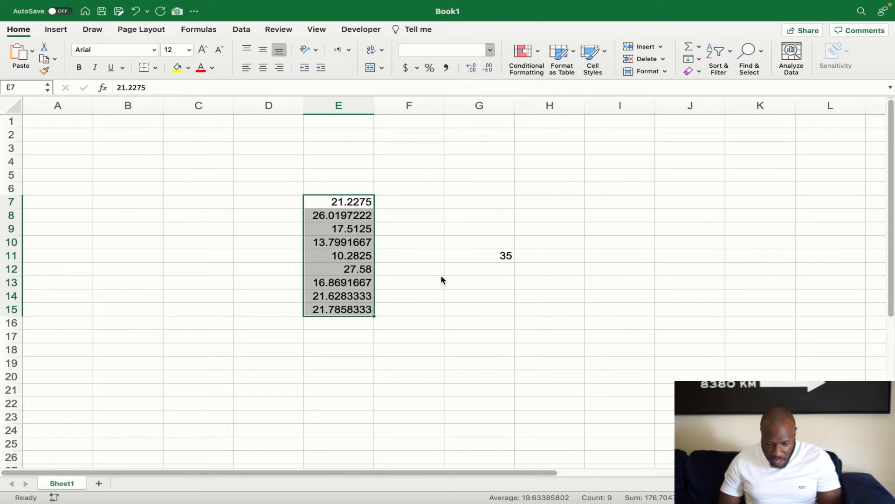
{"action": "left_click", "coordinate": [375, 376]}
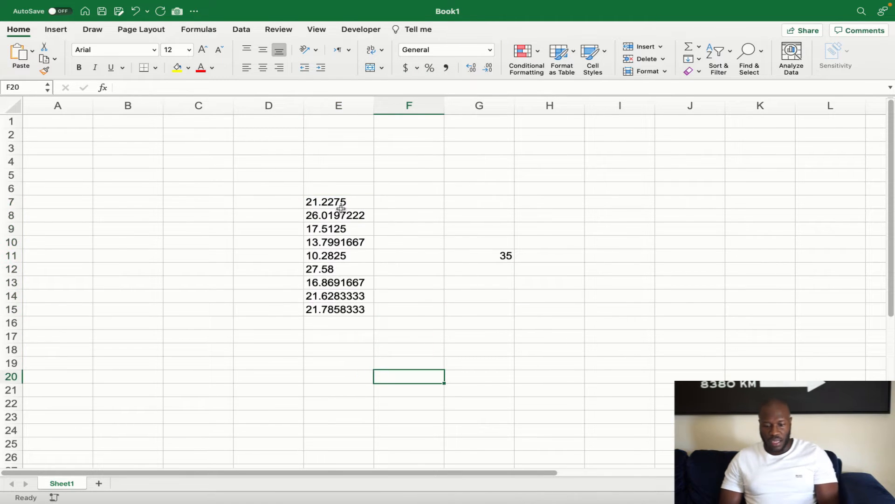
{"action": "left_click_drag", "start_coordinate": [340, 201], "coordinate": [337, 304]}
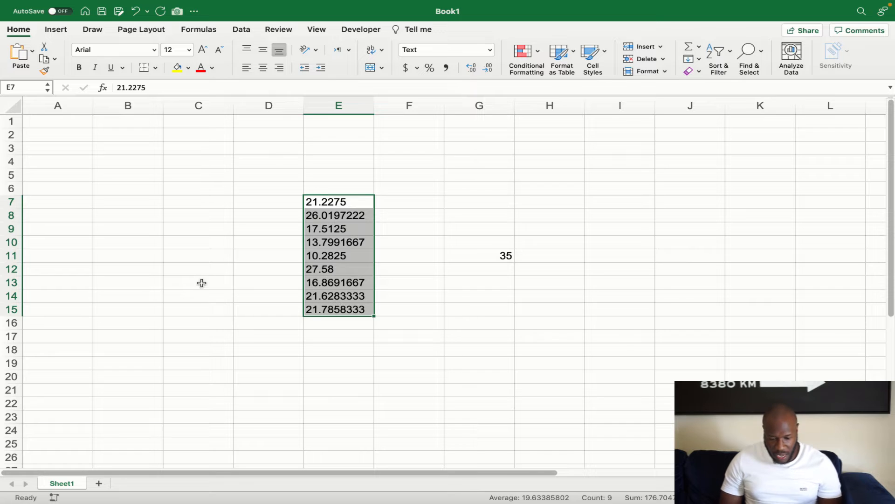
{"action": "left_click", "coordinate": [459, 311]}
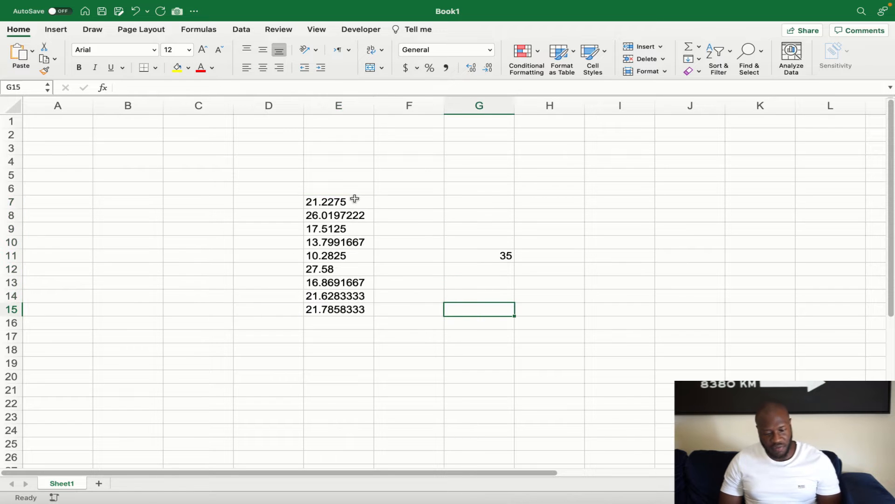
{"action": "left_click_drag", "start_coordinate": [338, 204], "coordinate": [334, 306]}
{"action": "key", "text": "super+1"}
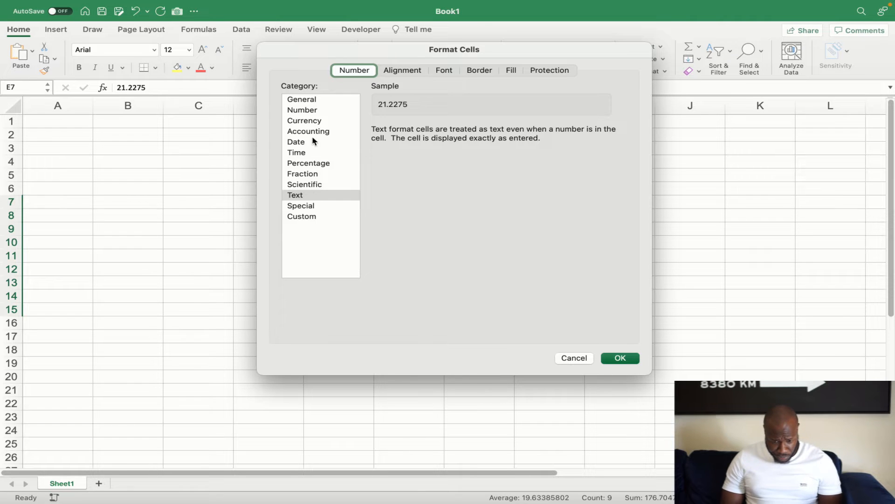
{"action": "left_click", "coordinate": [303, 110]}
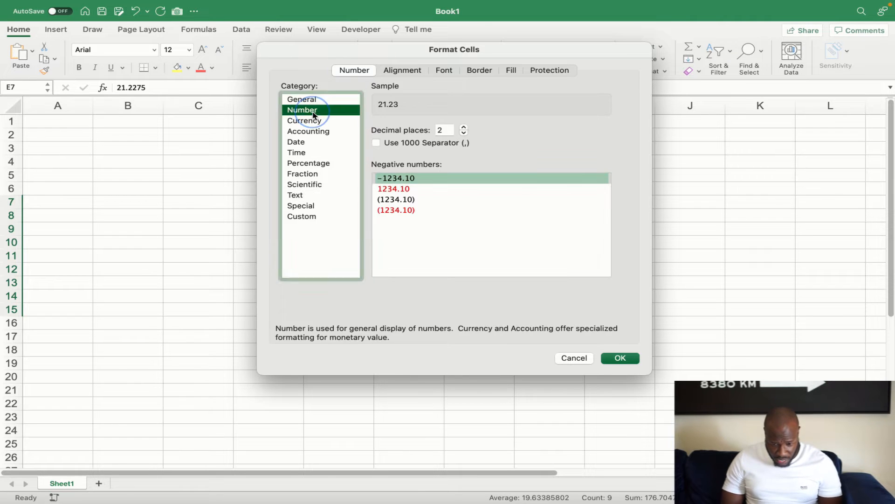
{"action": "left_click", "coordinate": [465, 134]}
{"action": "left_click", "coordinate": [464, 134]}
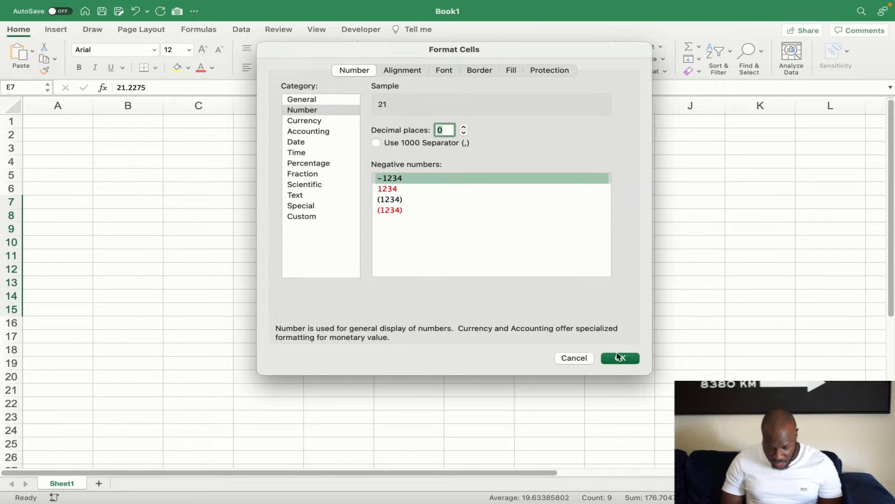
{"action": "left_click", "coordinate": [621, 359]}
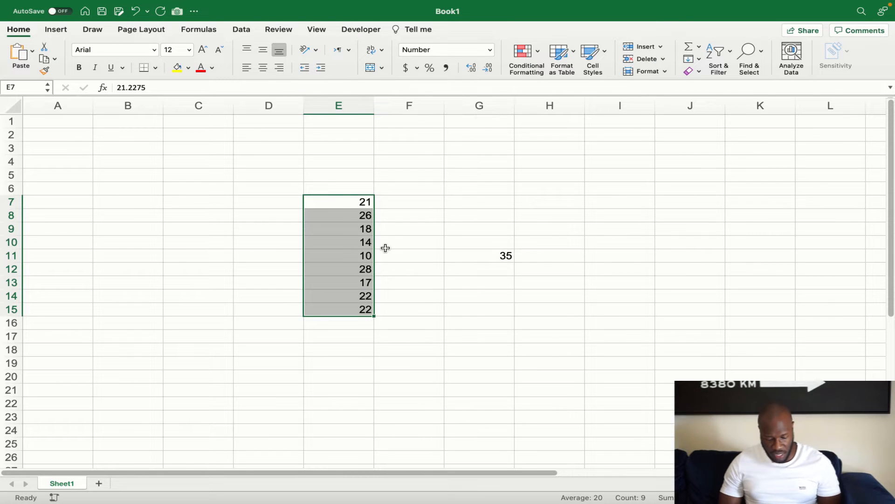
{"action": "key", "text": "super+z"}
{"action": "left_click", "coordinate": [436, 332]}
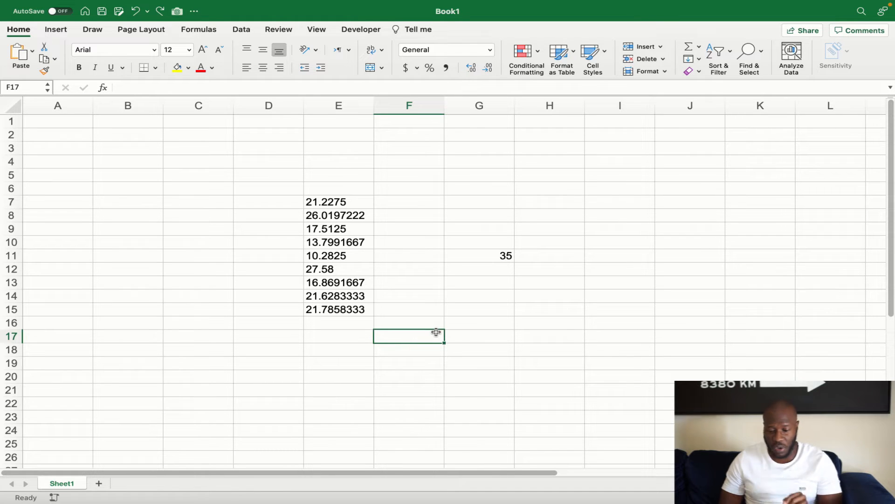
Clear 35 from G11, copy the empty cell, and select E7:E15
{"action": "left_click", "coordinate": [470, 187]}
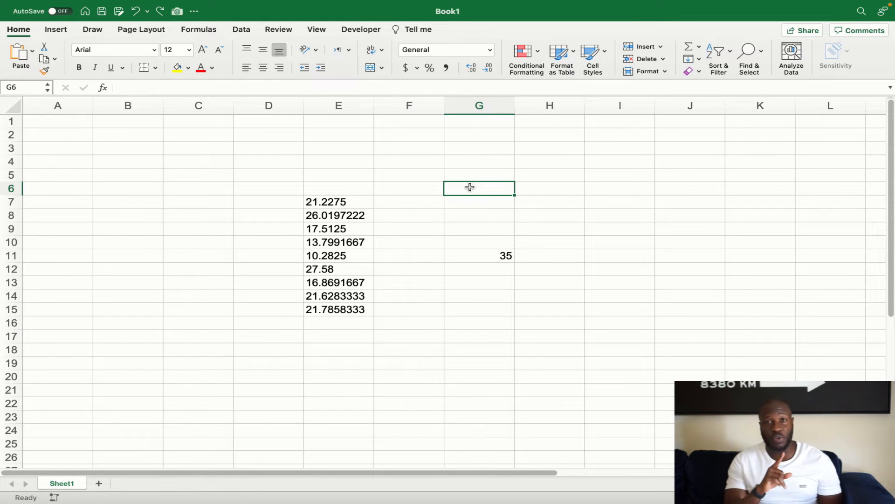
{"action": "left_click", "coordinate": [500, 260]}
{"action": "key", "text": "Delete"}
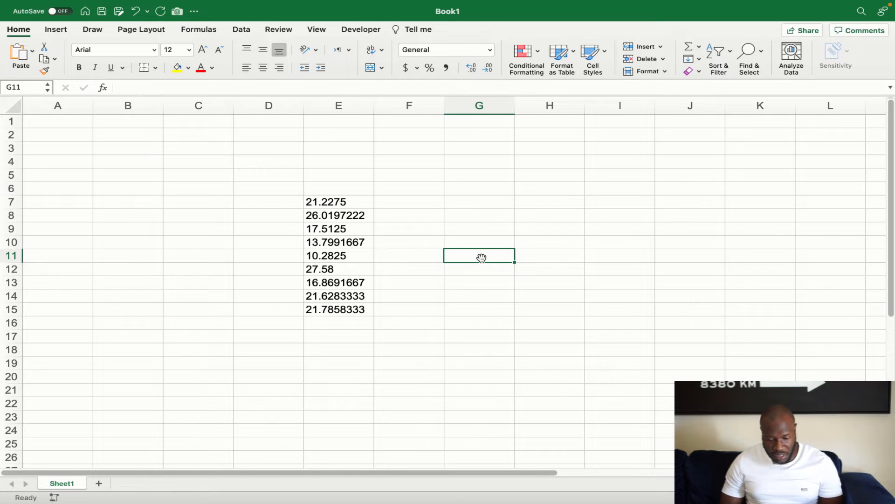
{"action": "key", "text": "super+c"}
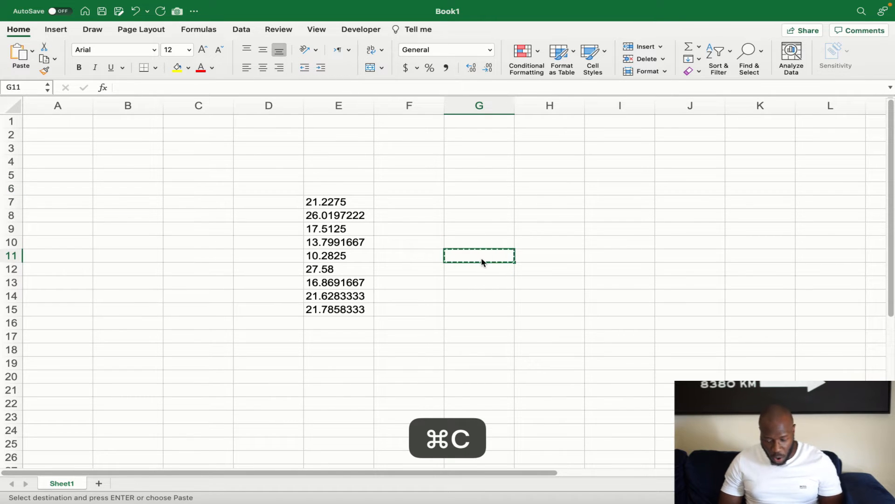
{"action": "left_click_drag", "start_coordinate": [331, 202], "coordinate": [331, 312]}
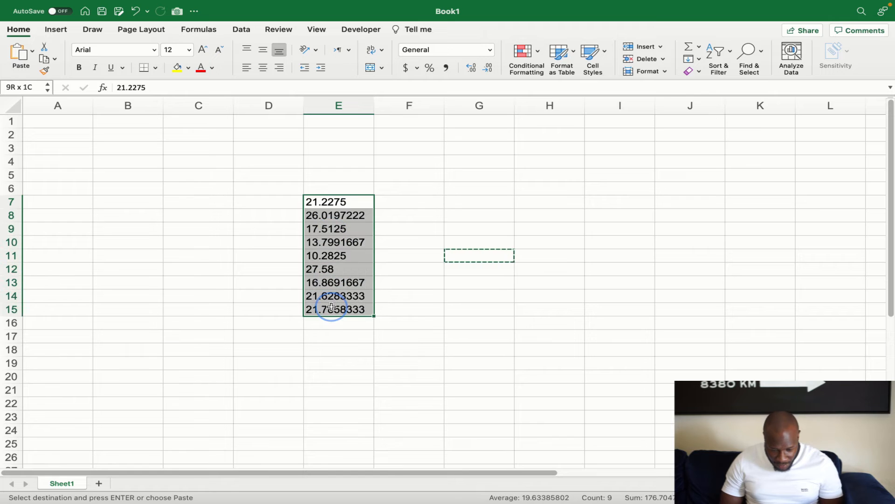
{"action": "left_click", "coordinate": [340, 238]}
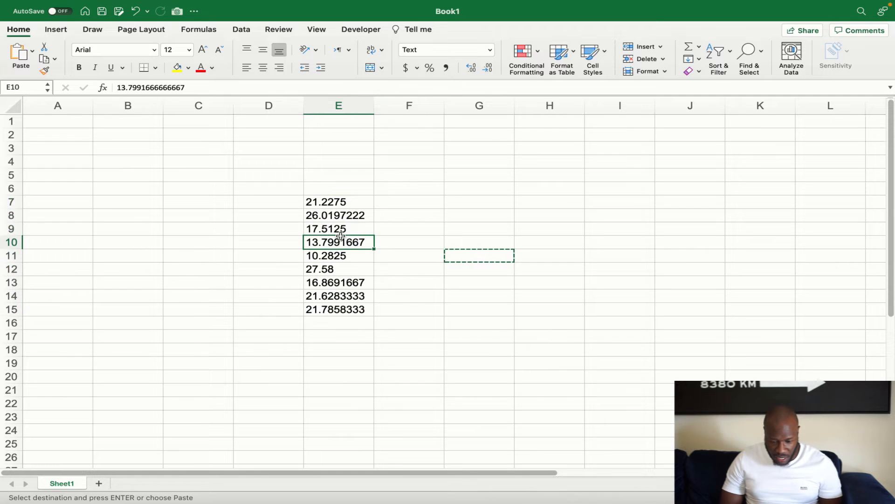
{"action": "left_click_drag", "start_coordinate": [343, 202], "coordinate": [342, 306]}
Paste Special with the Add operation onto E7:E15, turning the text decimals into numbers
{"action": "right_click", "coordinate": [349, 250]}
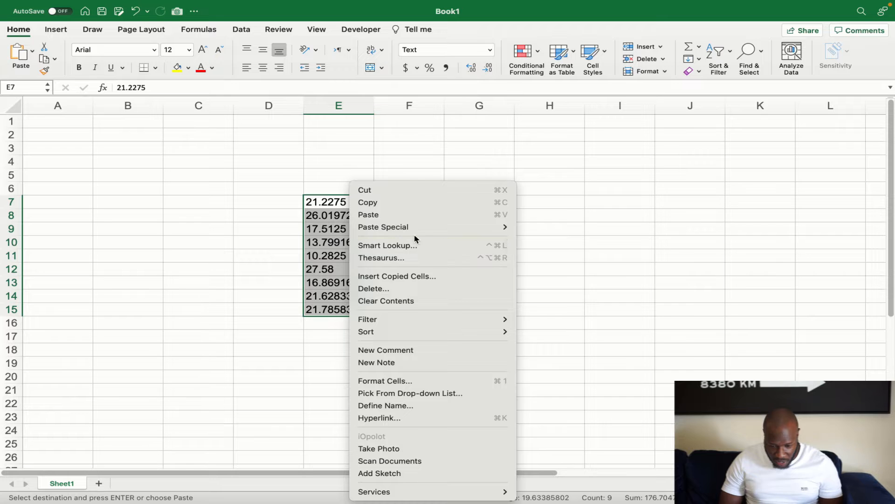
{"action": "mouse_move", "coordinate": [446, 232]}
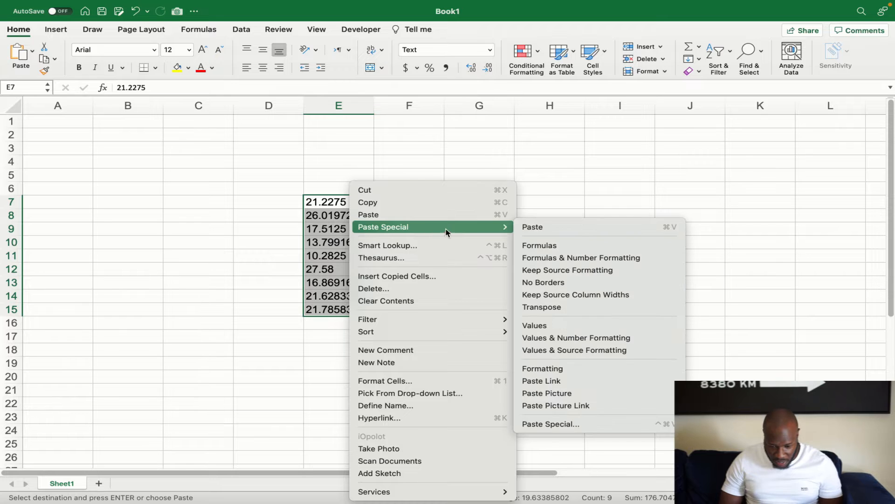
{"action": "left_click", "coordinate": [564, 425]}
{"action": "left_click_drag", "start_coordinate": [527, 276], "coordinate": [566, 86]}
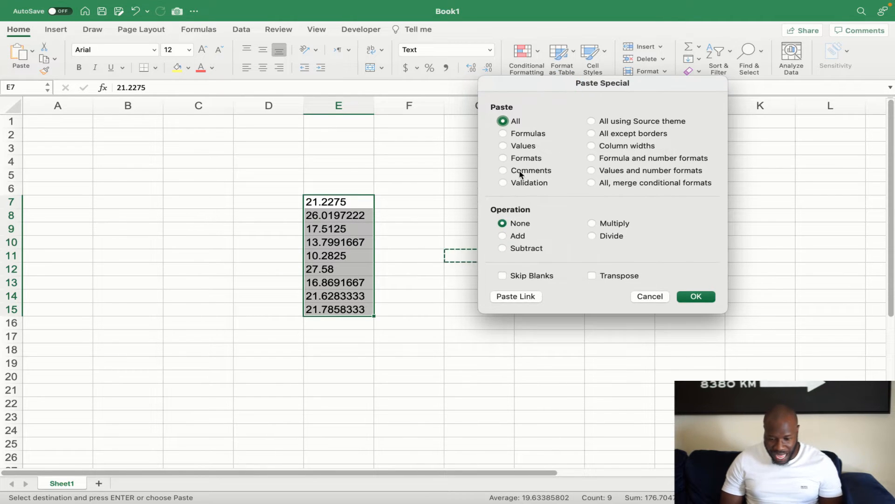
{"action": "left_click", "coordinate": [503, 237]}
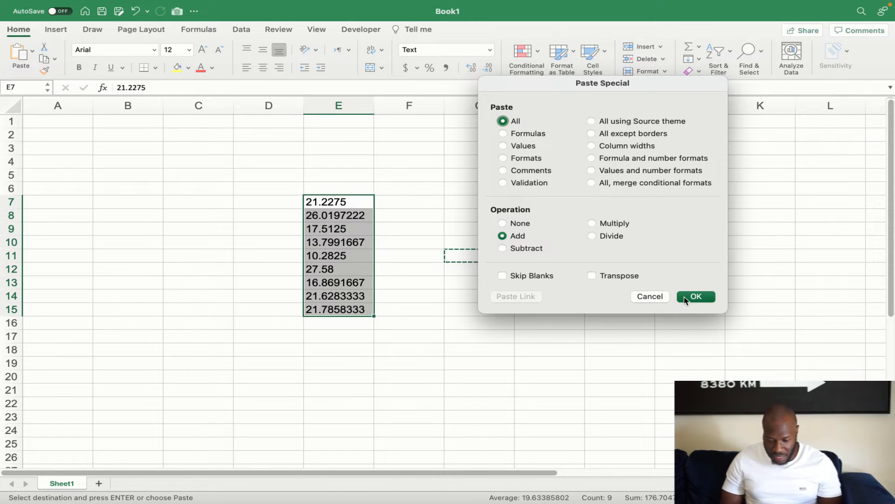
{"action": "left_click", "coordinate": [695, 297]}
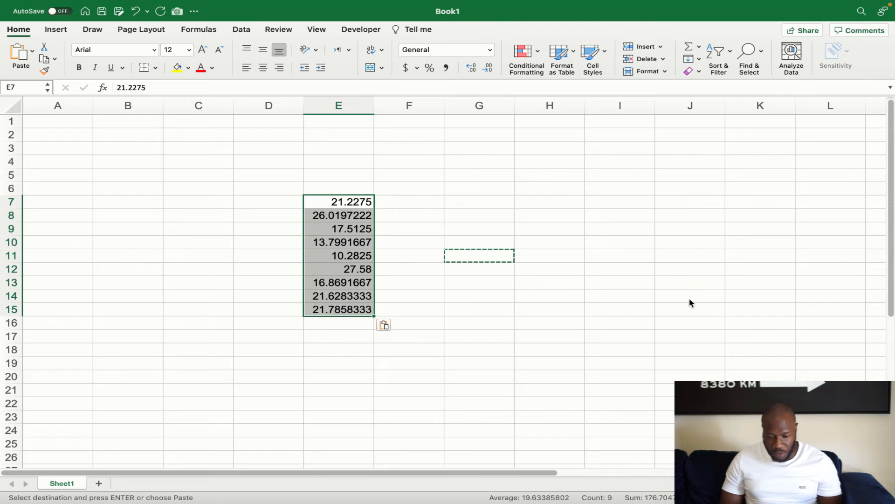
{"action": "left_click", "coordinate": [440, 333]}
{"action": "left_click_drag", "start_coordinate": [326, 202], "coordinate": [331, 305]}
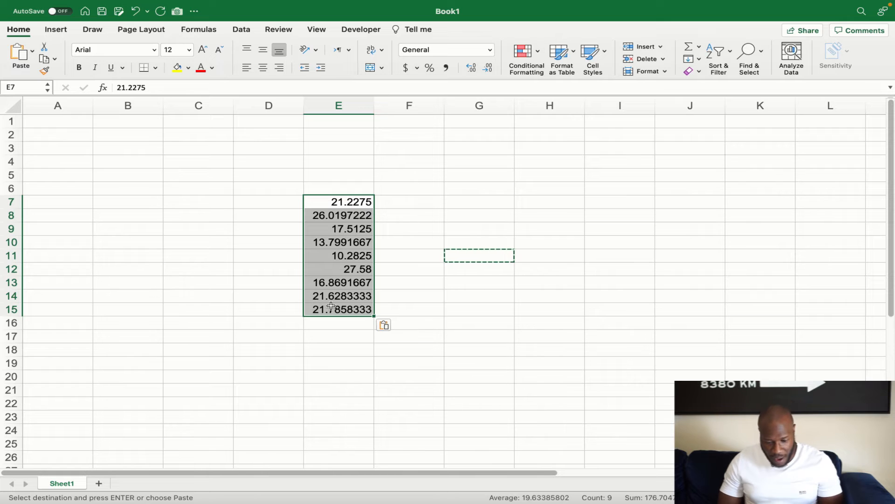
{"action": "key", "text": "Escape"}
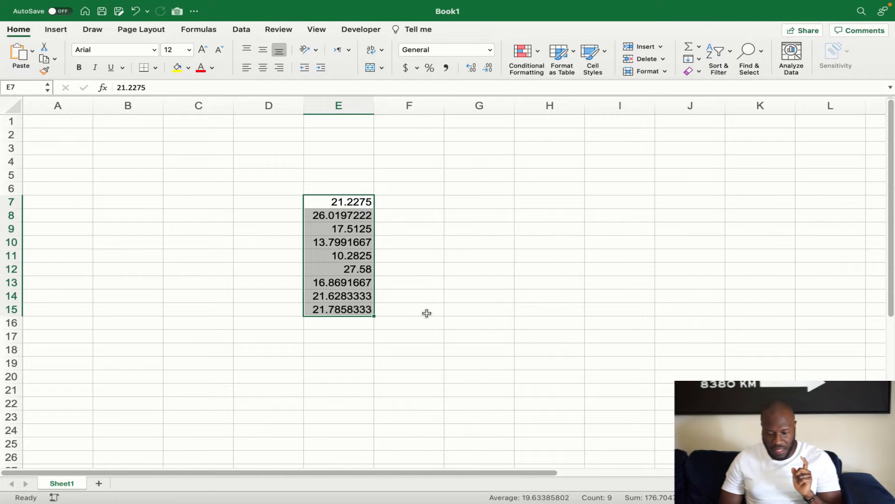
In Google Sheets, clear the Cost in UGX values down to 78429
{"action": "left_click", "coordinate": [427, 313]}
{"action": "key", "text": "ctrl+Right"}
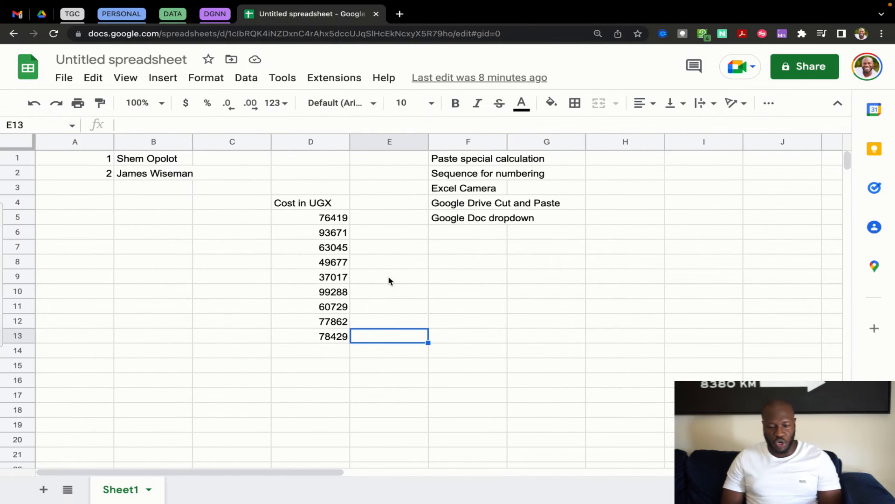
{"action": "left_click_drag", "start_coordinate": [323, 157], "coordinate": [490, 198]}
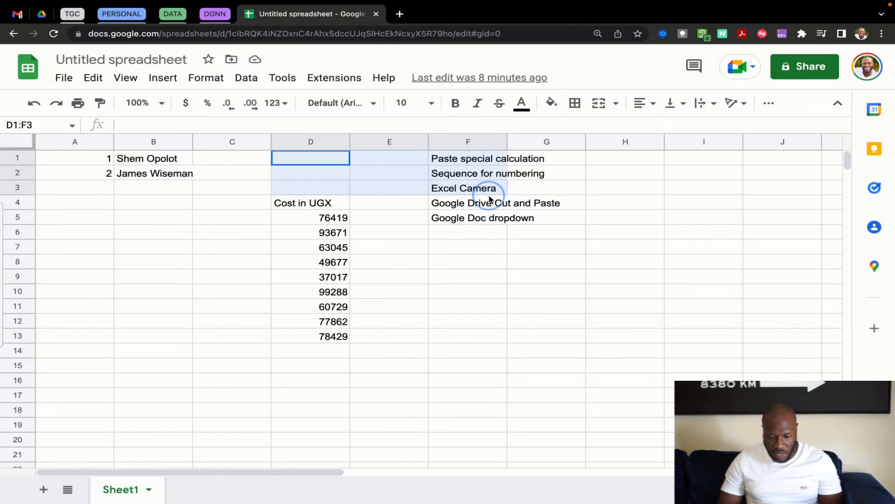
{"action": "left_click", "coordinate": [366, 323]}
{"action": "left_click_drag", "start_coordinate": [315, 207], "coordinate": [311, 340]}
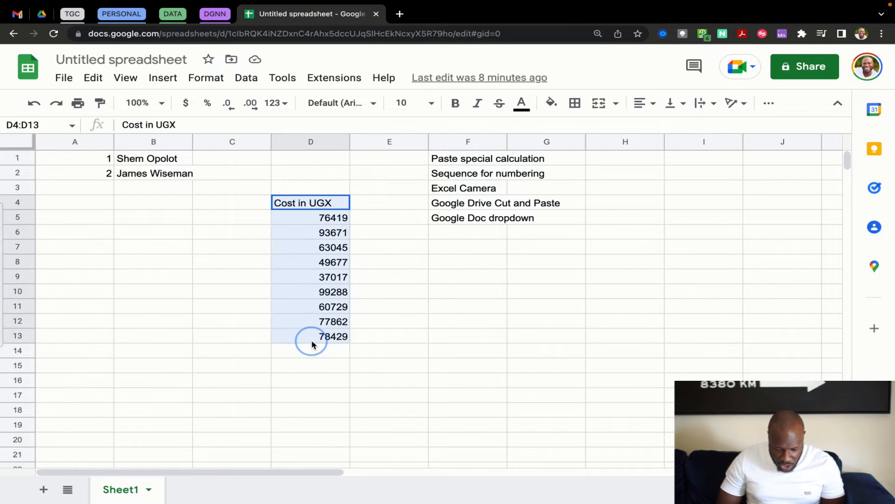
{"action": "key", "text": "Delete"}
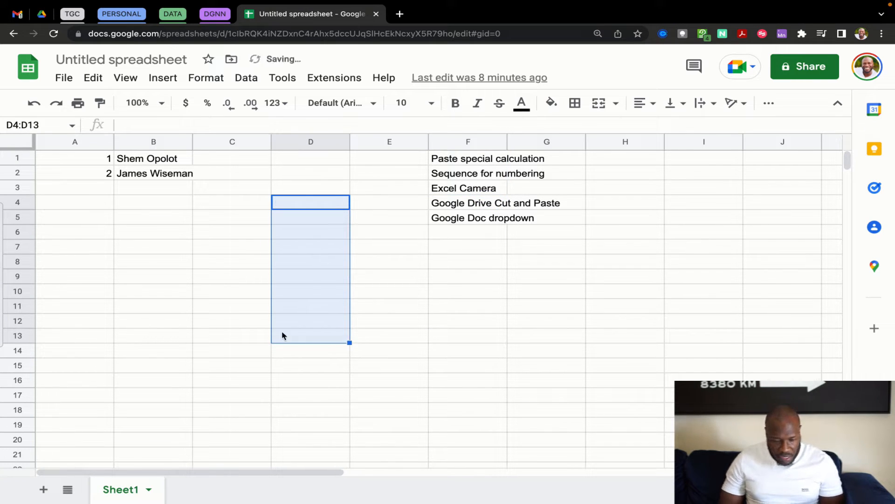
{"action": "left_click", "coordinate": [164, 260]}
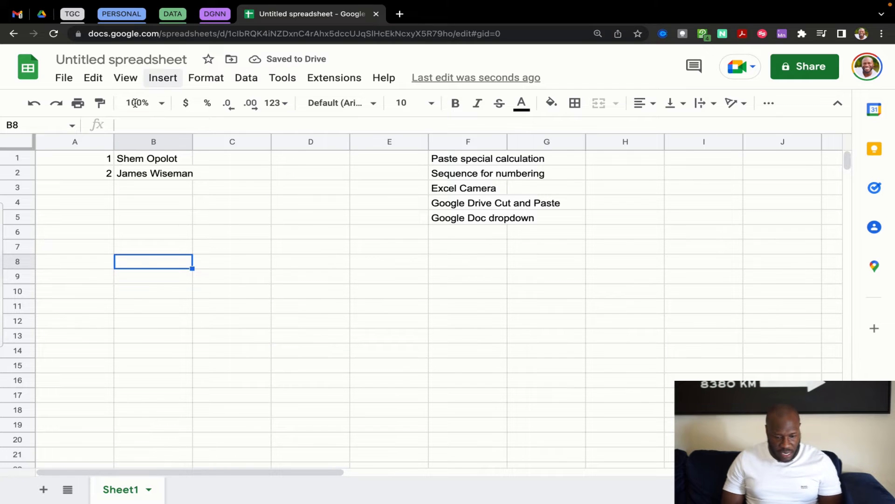
Rename the spreadsheet to 'Sequence'
{"action": "left_click", "coordinate": [113, 59]}
{"action": "type", "text": "S"}
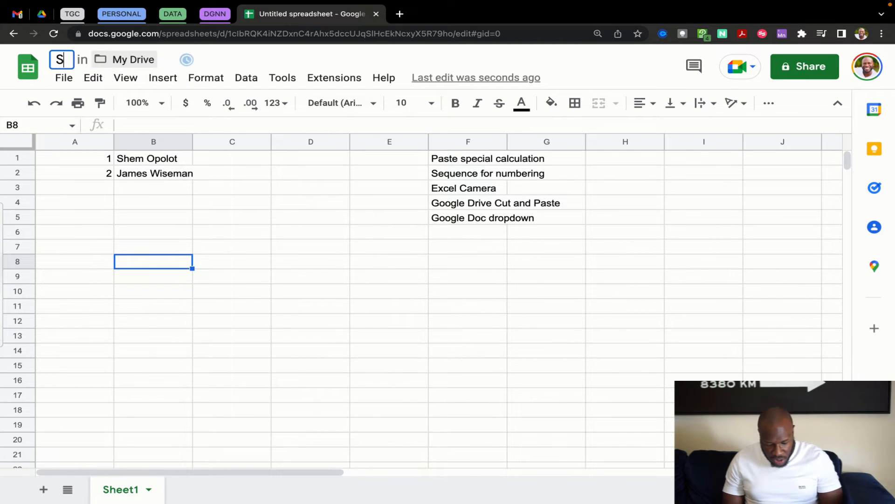
{"action": "type", "text": "equence"}
{"action": "key", "text": "Return"}
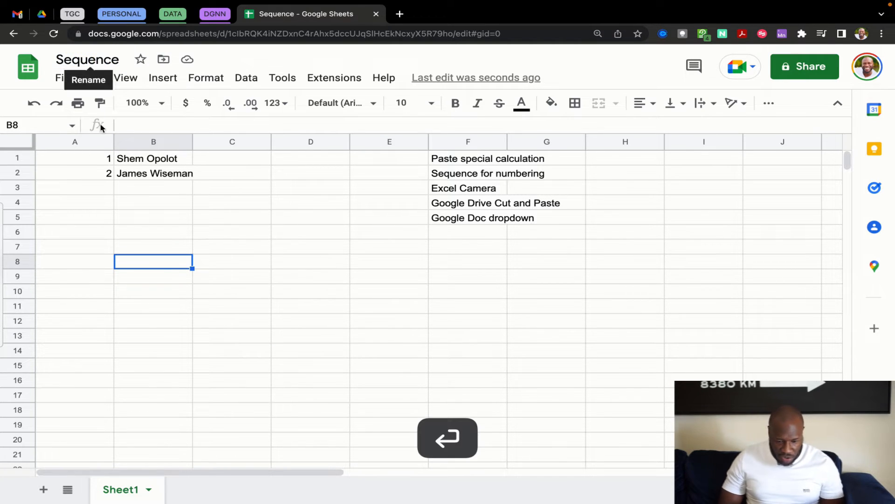
{"action": "left_click", "coordinate": [254, 236]}
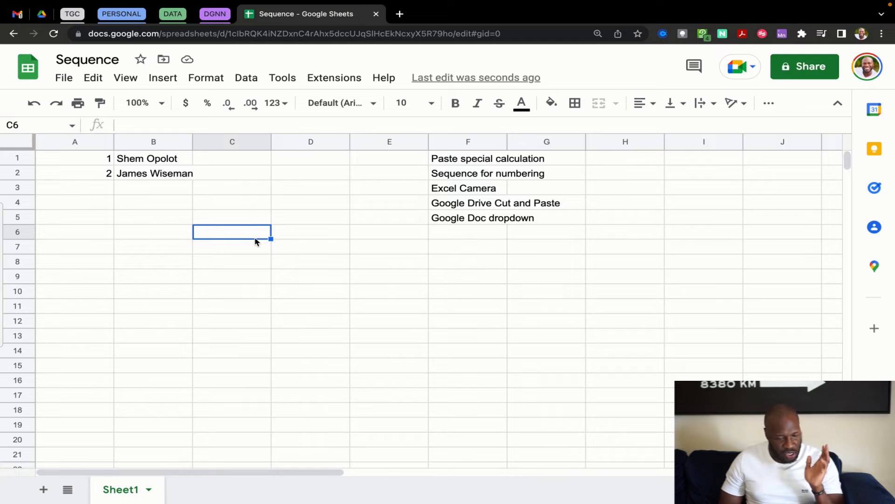
{"action": "left_click", "coordinate": [149, 191]}
Clear the SEQUENCE numbers from A1:A2
{"action": "left_click_drag", "start_coordinate": [109, 157], "coordinate": [149, 174]}
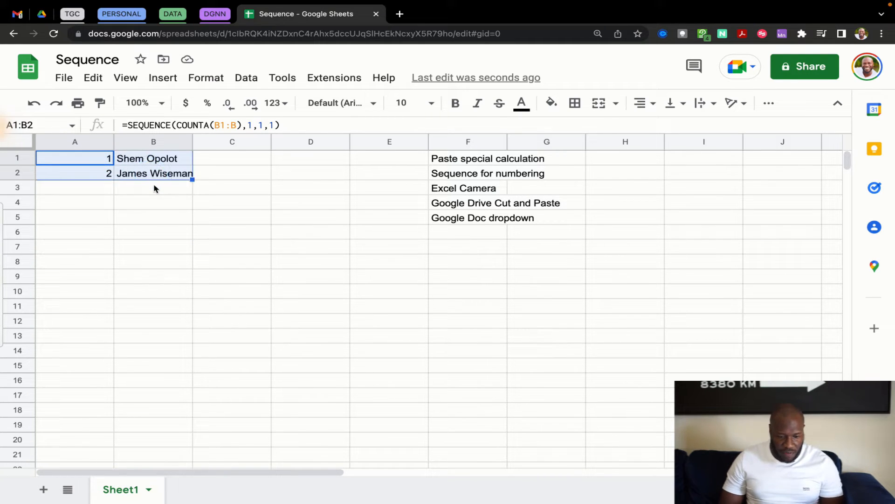
{"action": "left_click", "coordinate": [154, 186]}
{"action": "left_click", "coordinate": [99, 159]}
{"action": "left_click_drag", "start_coordinate": [98, 160], "coordinate": [99, 170]}
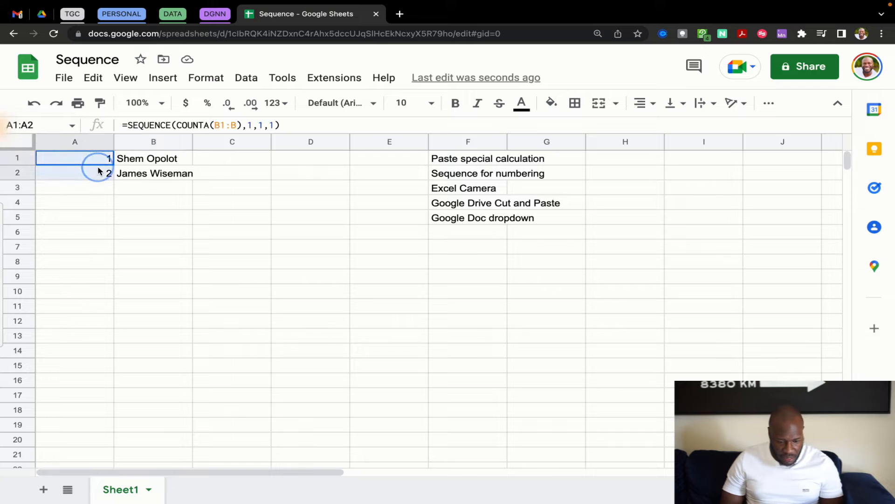
{"action": "key", "text": "Delete"}
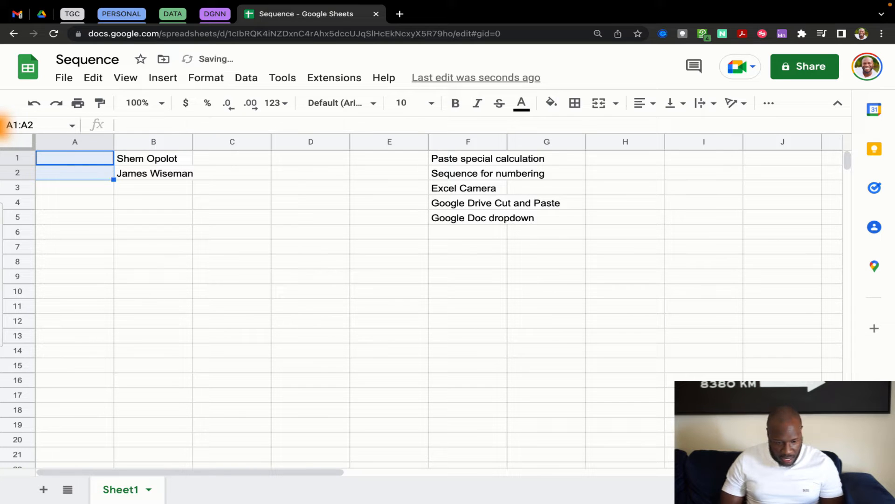
Add three more names in B3:B5 below the existing two
{"action": "left_click", "coordinate": [146, 190]}
{"action": "type", "text": "James"}
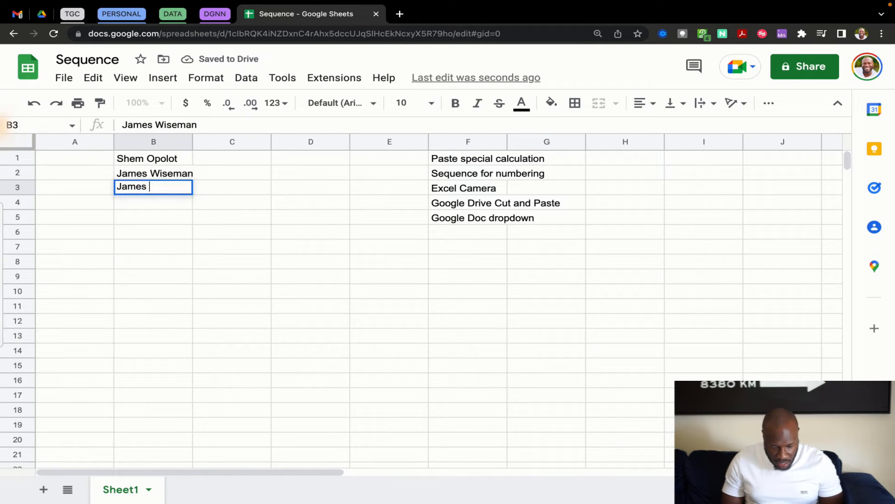
{"action": "key", "text": "BackSpace"}
{"action": "key", "text": "BackSpace"}
{"action": "key", "text": "BackSpace"}
{"action": "key", "text": "BackSpace"}
{"action": "type", "text": "ohn"}
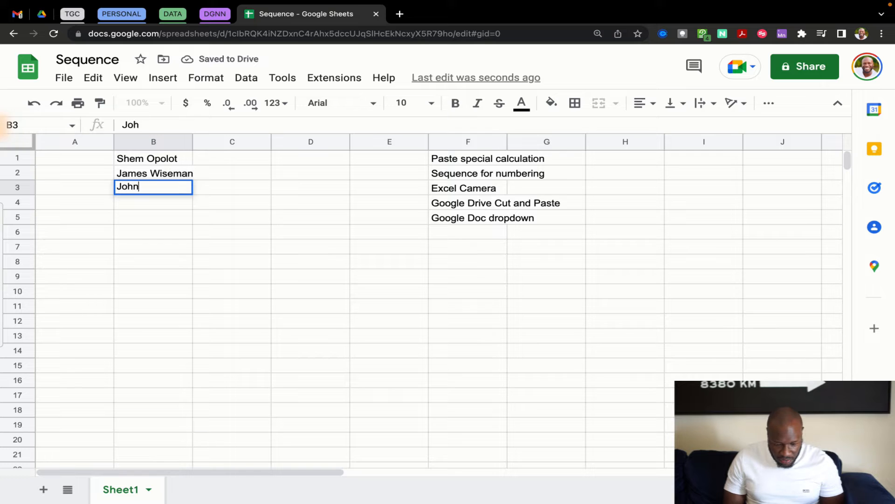
{"action": "type", "text": " Doe"}
{"action": "key", "text": "Return"}
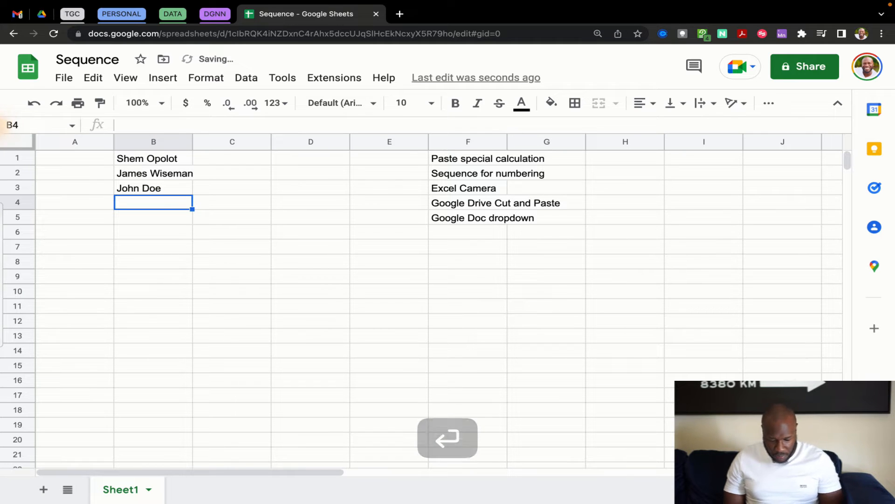
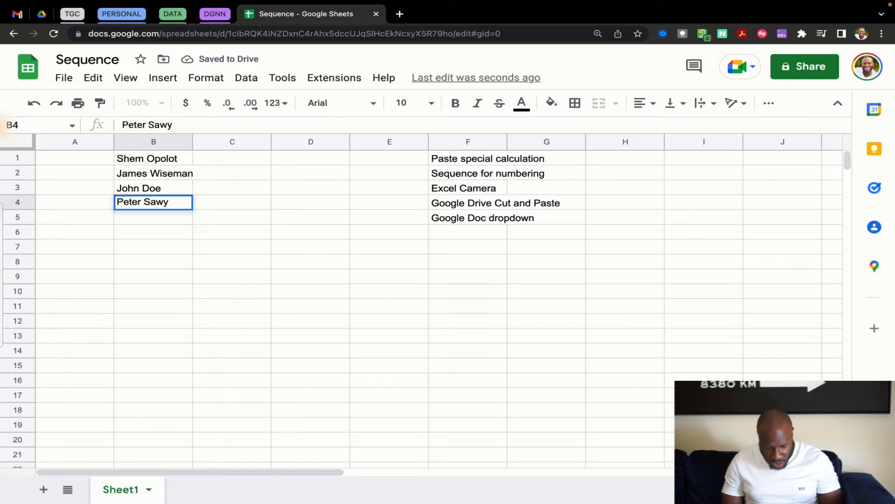
{"action": "key", "text": "Return"}
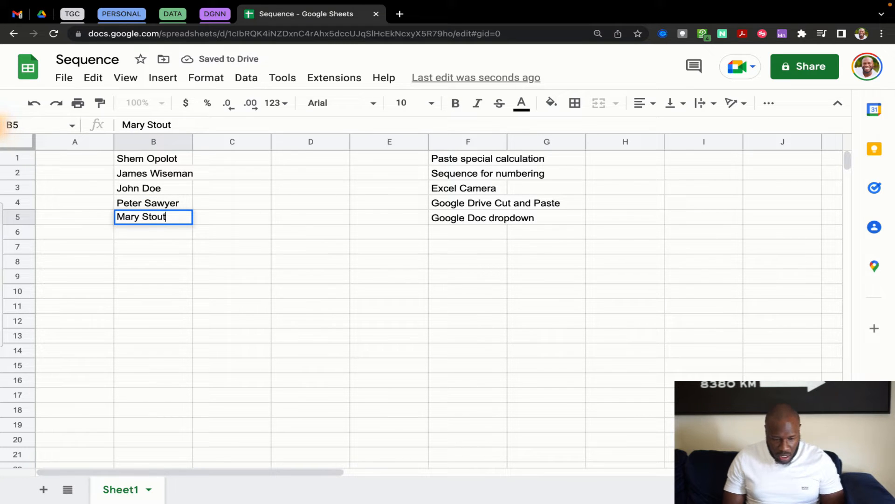
{"action": "key", "text": "Return"}
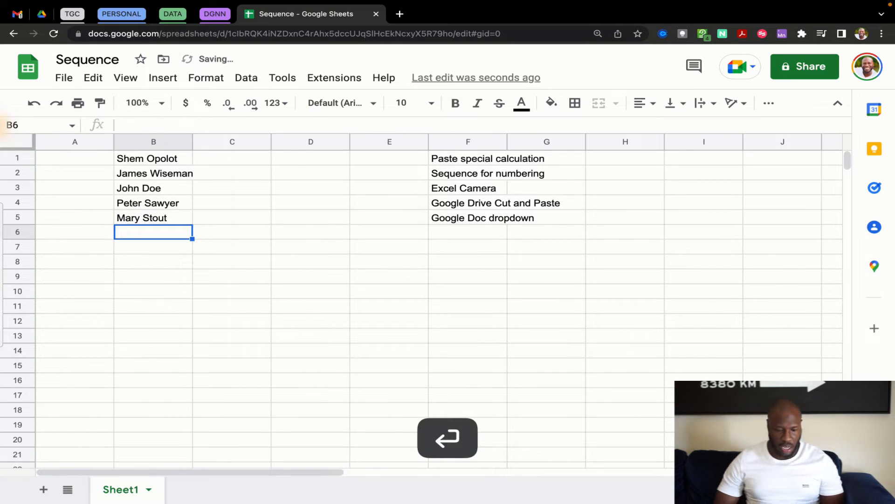
{"action": "left_click", "coordinate": [163, 291]}
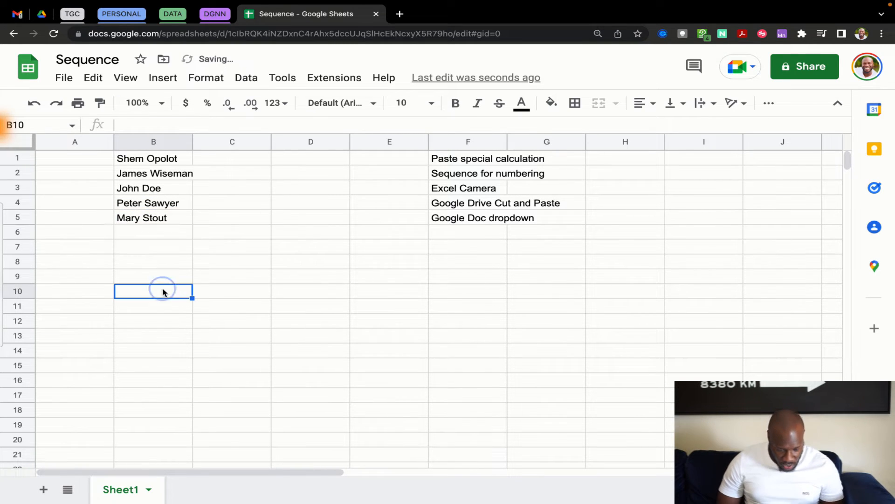
Number A1:A3 with 1, 2 and 3
{"action": "left_click", "coordinate": [86, 161]}
{"action": "type", "text": "1"}
{"action": "key", "text": "Return"}
{"action": "type", "text": "2"}
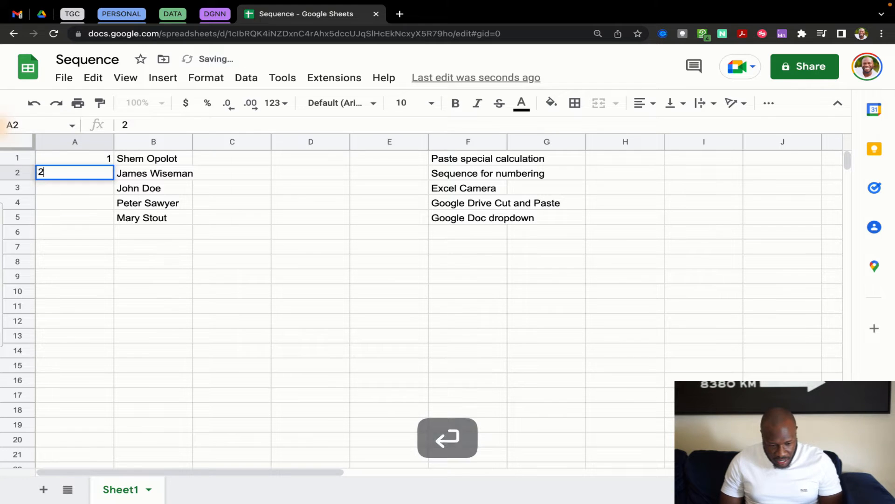
{"action": "key", "text": "Return"}
{"action": "type", "text": "3"}
{"action": "key", "text": "Return"}
Extend the column A numbers to 1–5, then delete A1:A5
{"action": "left_click_drag", "start_coordinate": [101, 158], "coordinate": [115, 215]}
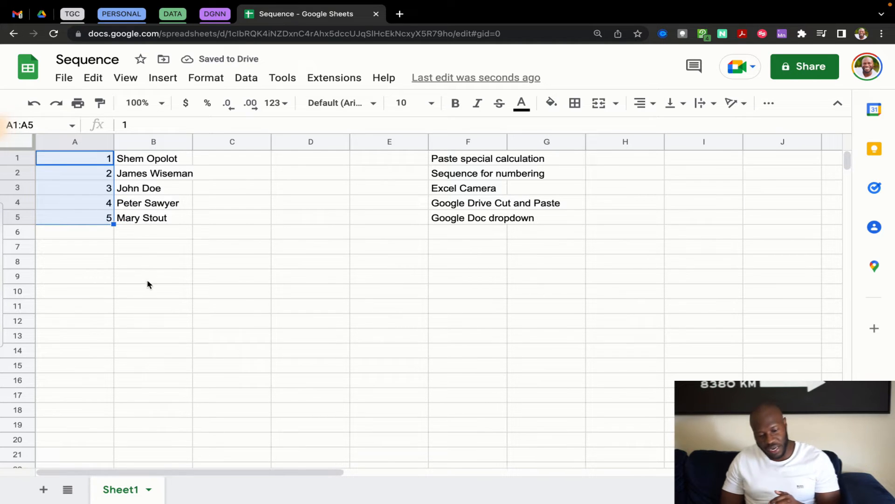
{"action": "left_click", "coordinate": [105, 174]}
{"action": "left_click_drag", "start_coordinate": [103, 163], "coordinate": [104, 174]}
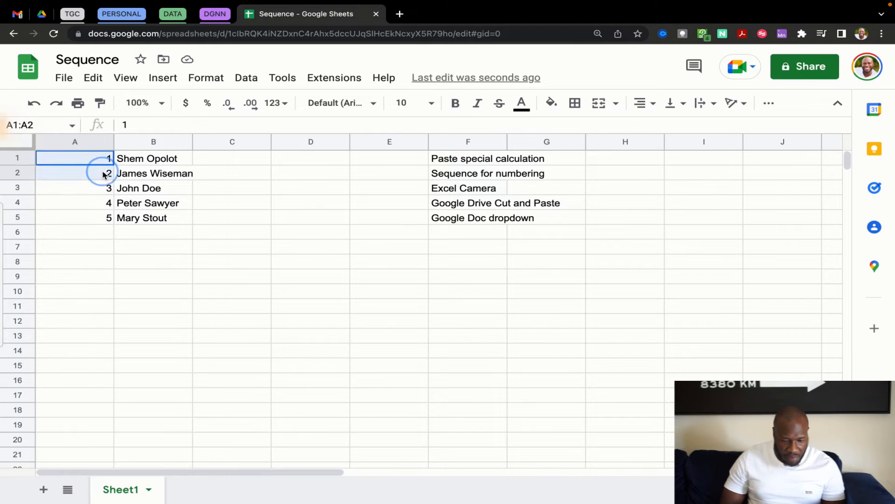
{"action": "left_click", "coordinate": [228, 293]}
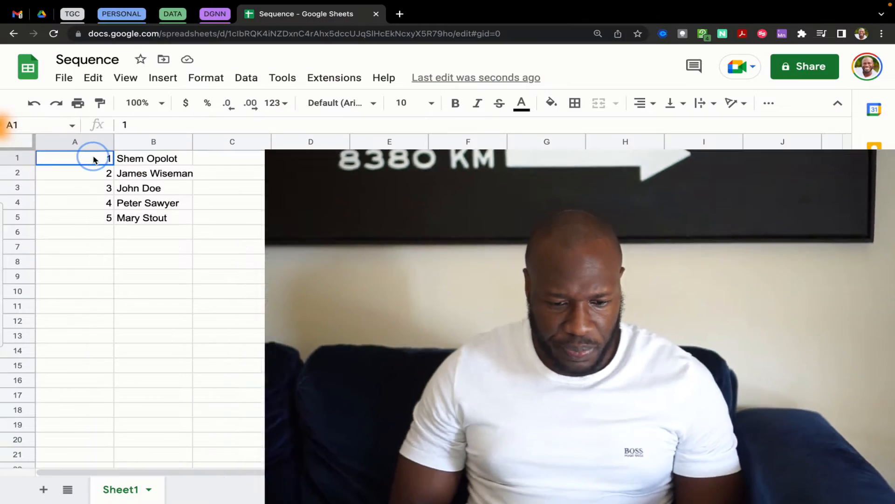
{"action": "left_click_drag", "start_coordinate": [90, 156], "coordinate": [95, 225]}
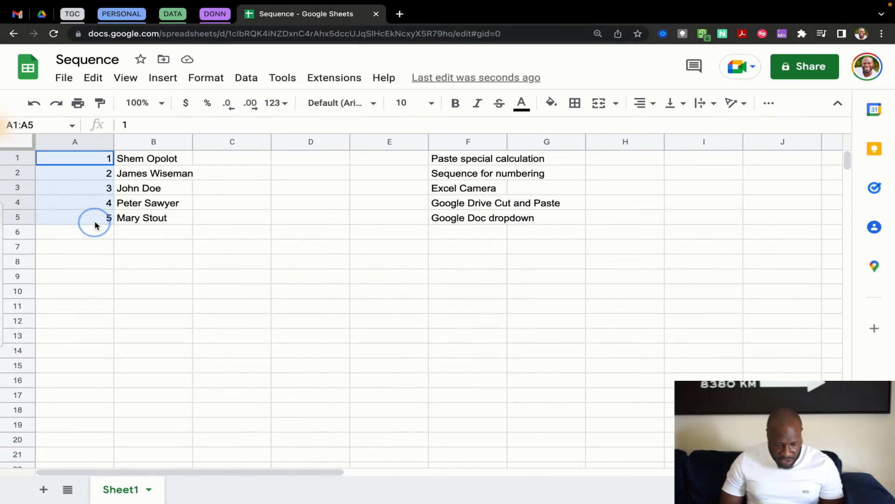
{"action": "key", "text": "Delete"}
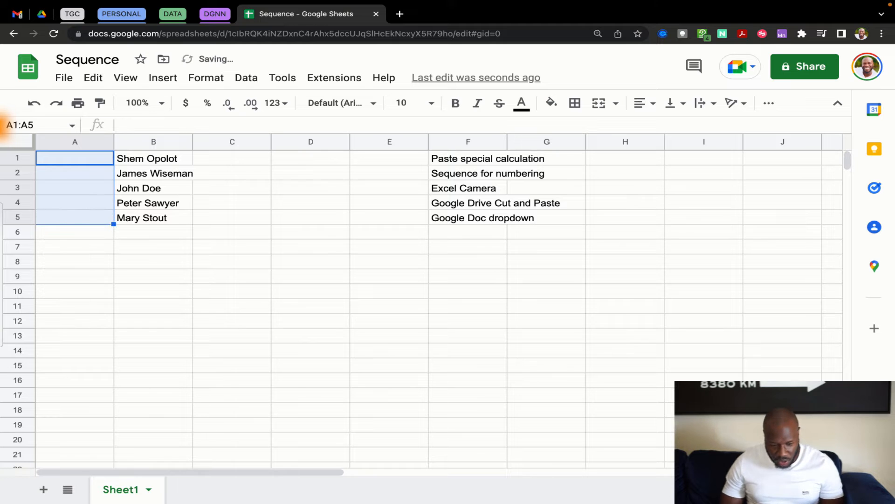
Enter =SEQUENCE(10,1,1,1) in A1 to generate the numbers 1 to 10
{"action": "left_click", "coordinate": [79, 162]}
{"action": "type", "text": "="}
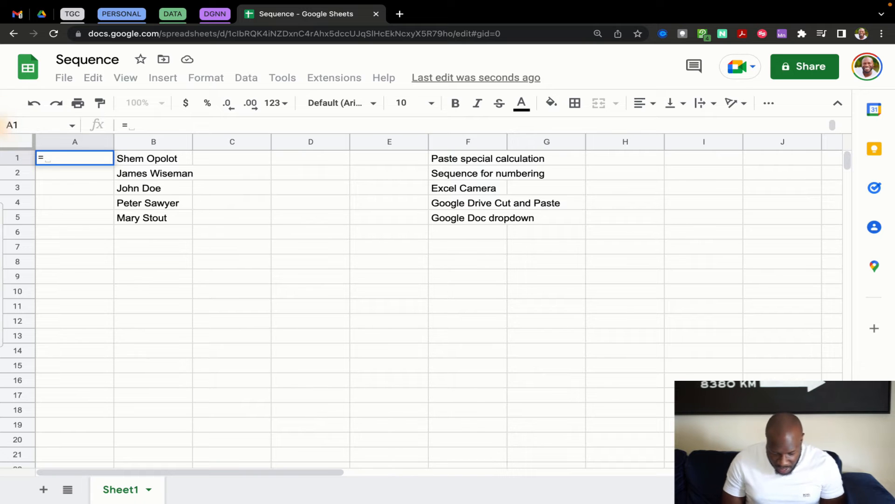
{"action": "type", "text": "seq"}
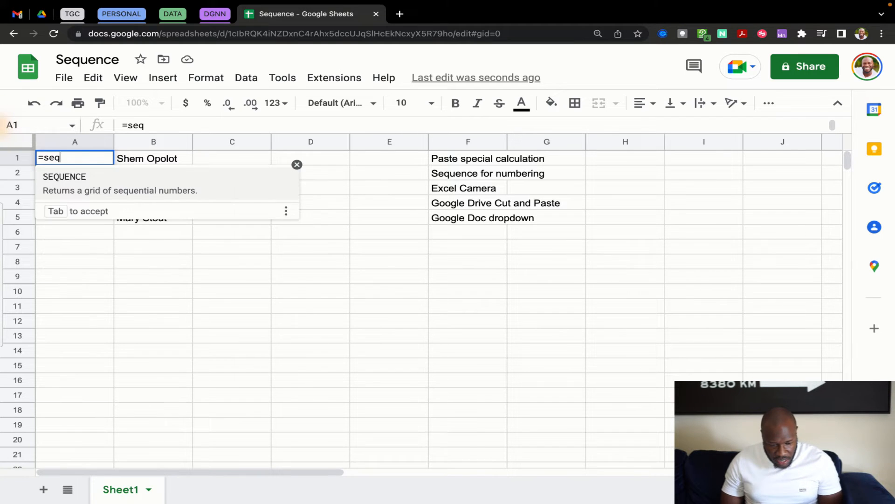
{"action": "key", "text": "Tab"}
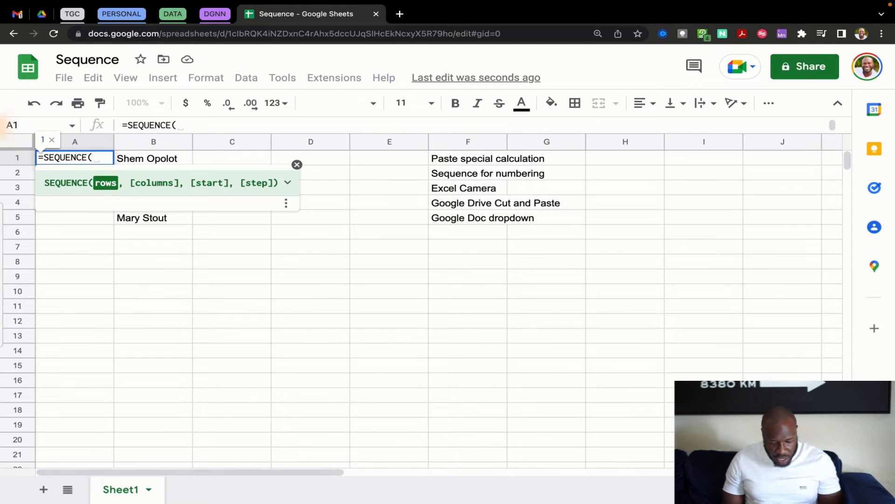
{"action": "type", "text": "10"}
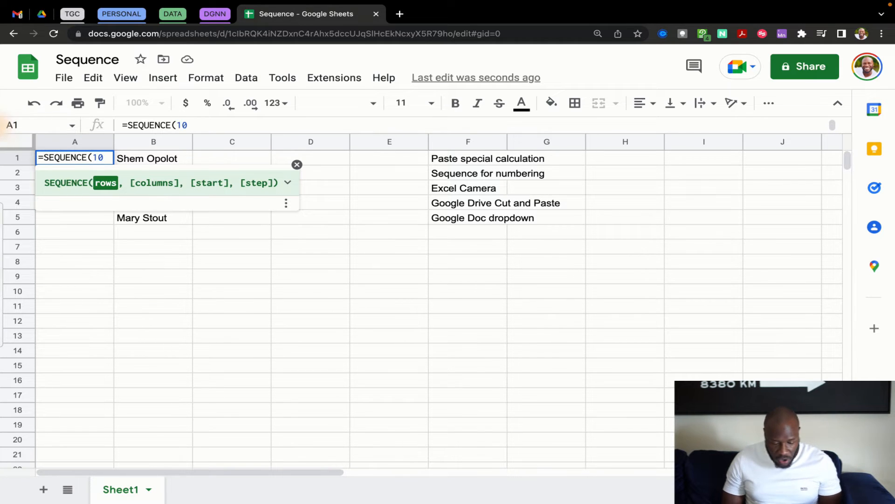
{"action": "type", "text": ",1,"}
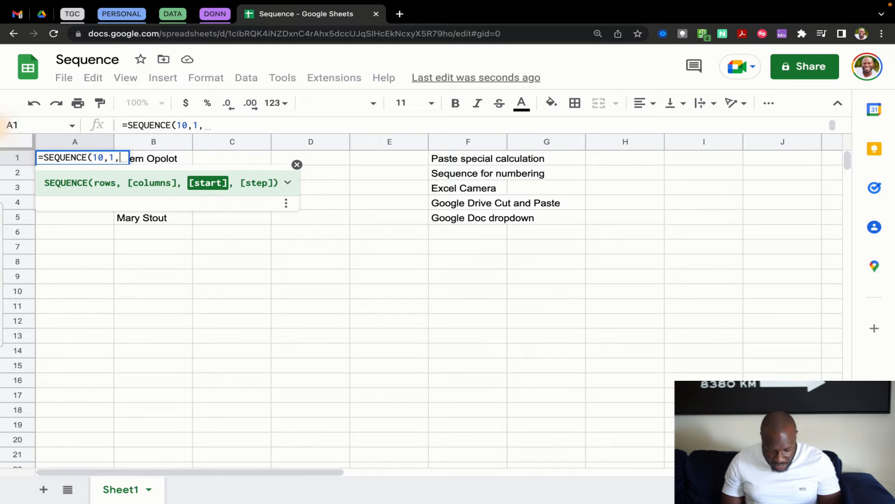
{"action": "type", "text": "1,1"}
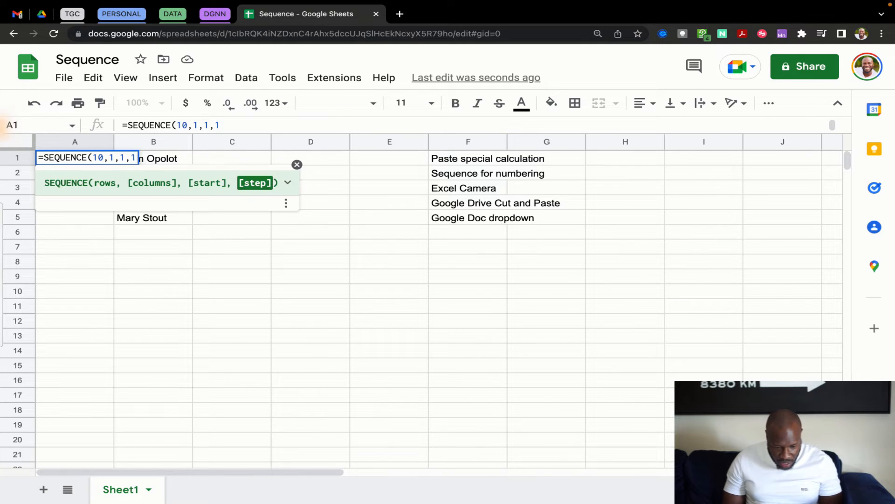
{"action": "type", "text": ")"}
{"action": "key", "text": "Return"}
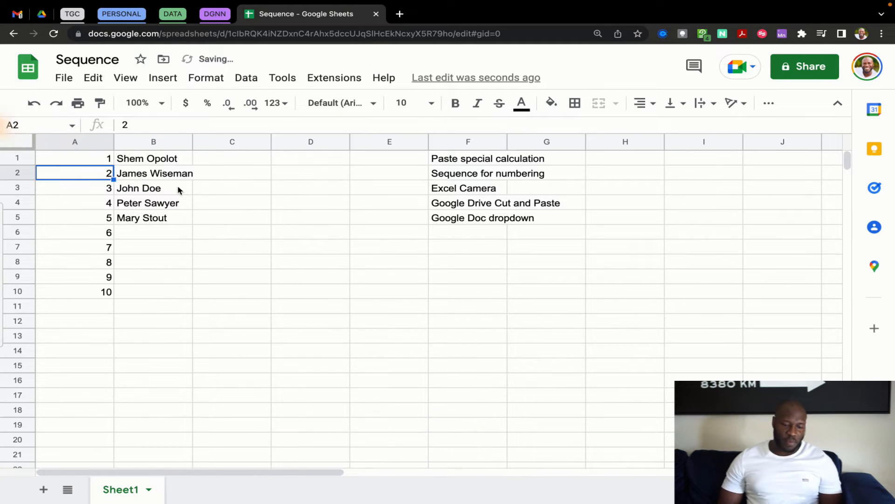
{"action": "left_click", "coordinate": [189, 202]}
{"action": "left_click_drag", "start_coordinate": [100, 158], "coordinate": [92, 296]}
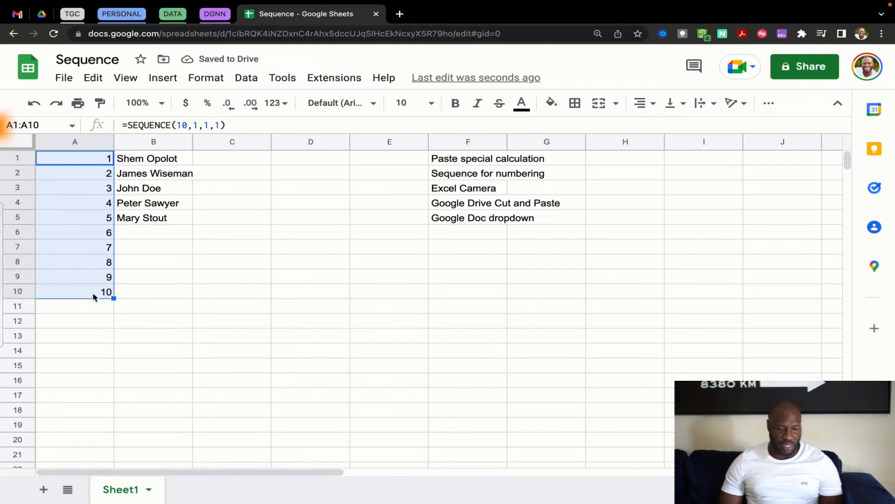
{"action": "left_click", "coordinate": [156, 299]}
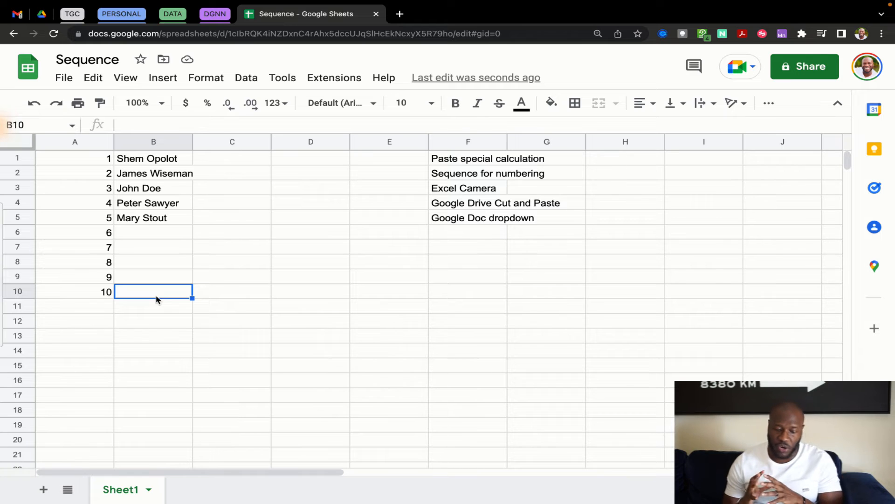
Delete the numbers 1–10 from A1:A10 and insert a blank row above row 1
{"action": "left_click_drag", "start_coordinate": [75, 158], "coordinate": [71, 292]}
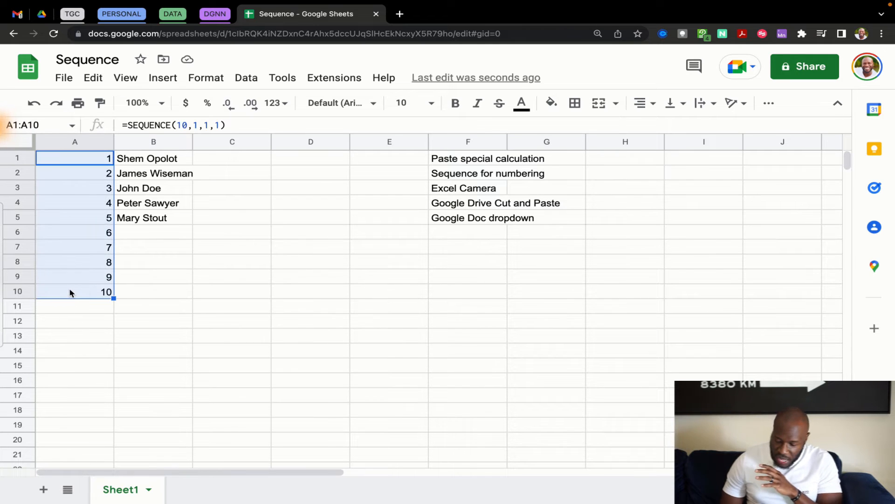
{"action": "key", "text": "Delete"}
{"action": "left_click", "coordinate": [148, 248]}
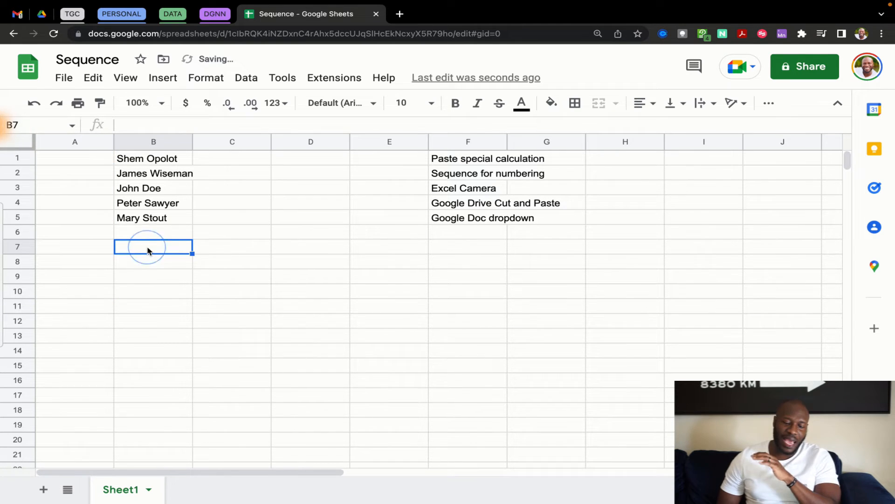
{"action": "left_click_drag", "start_coordinate": [157, 158], "coordinate": [172, 144]}
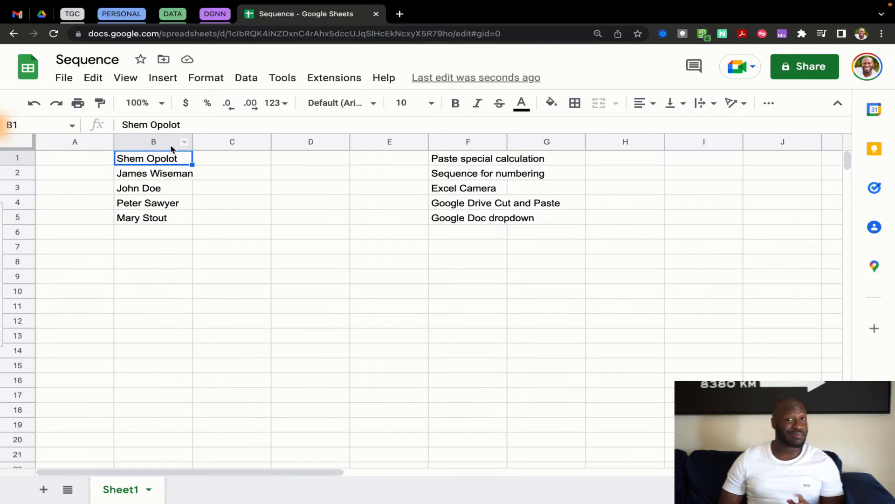
{"action": "left_click", "coordinate": [17, 160]}
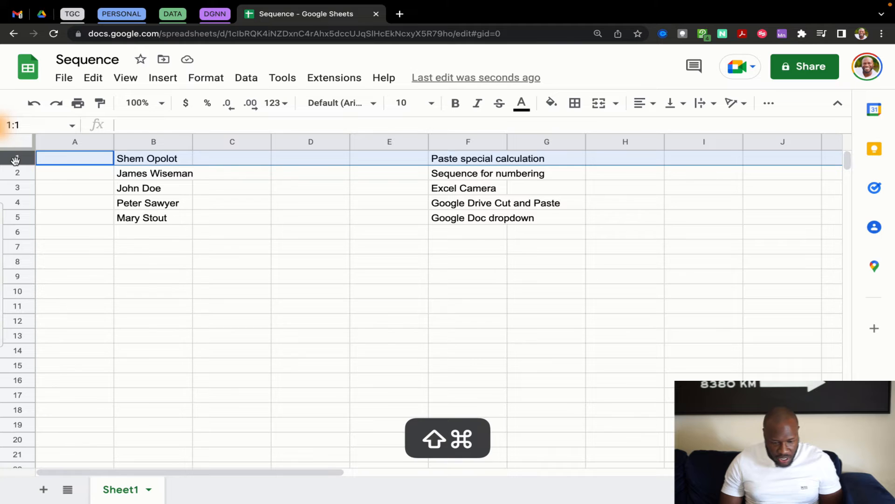
{"action": "key", "text": "super+shift+equal"}
{"action": "left_click", "coordinate": [115, 259]}
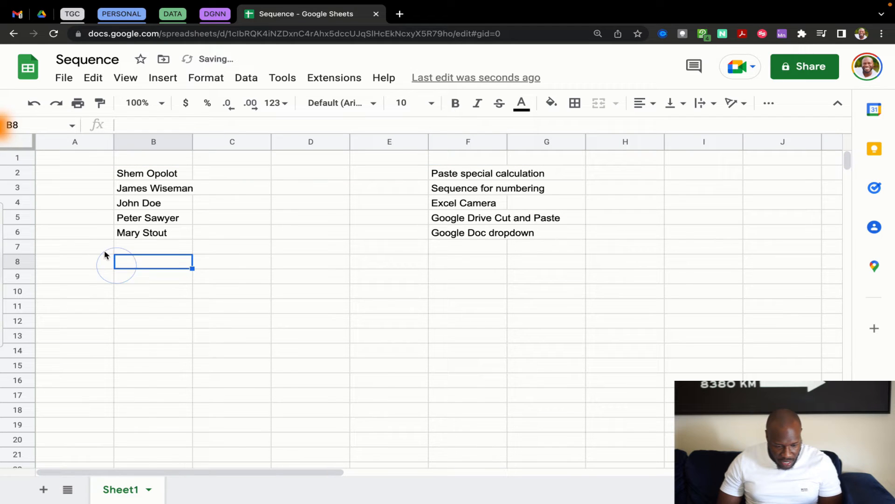
Add headings ID in A1 and name in B1
{"action": "left_click", "coordinate": [80, 161]}
{"action": "type", "text": "ID"}
{"action": "key", "text": "Tab"}
{"action": "type", "text": "name"}
{"action": "key", "text": "Return"}
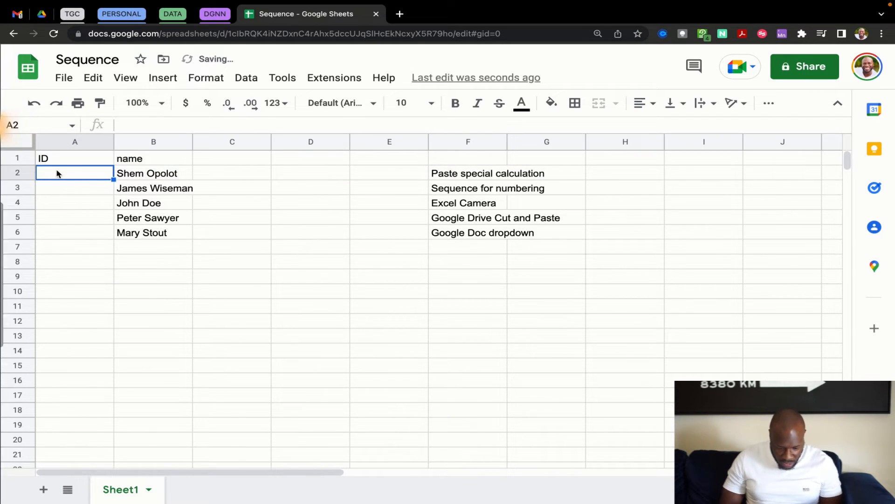
Enter =SEQUENCE(COUNTA(B2:B),1,1,1) in A2 to number the five names 1 to 5
{"action": "type", "text": "=seq"}
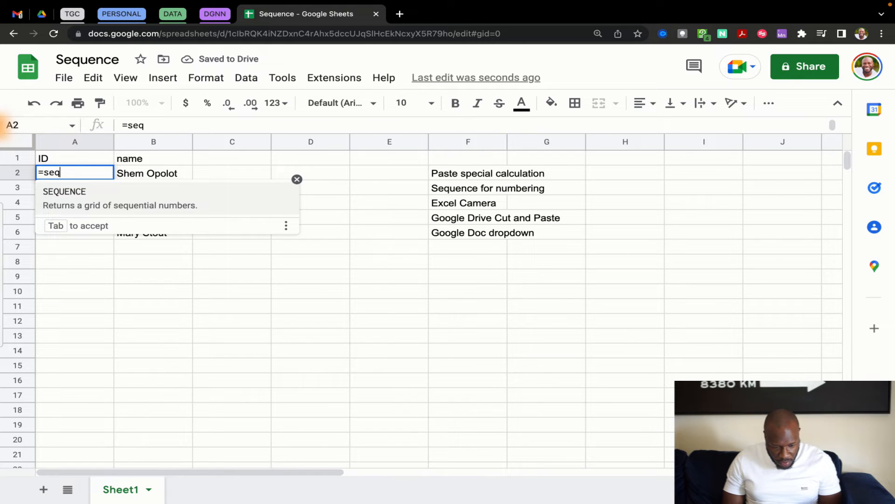
{"action": "key", "text": "Tab"}
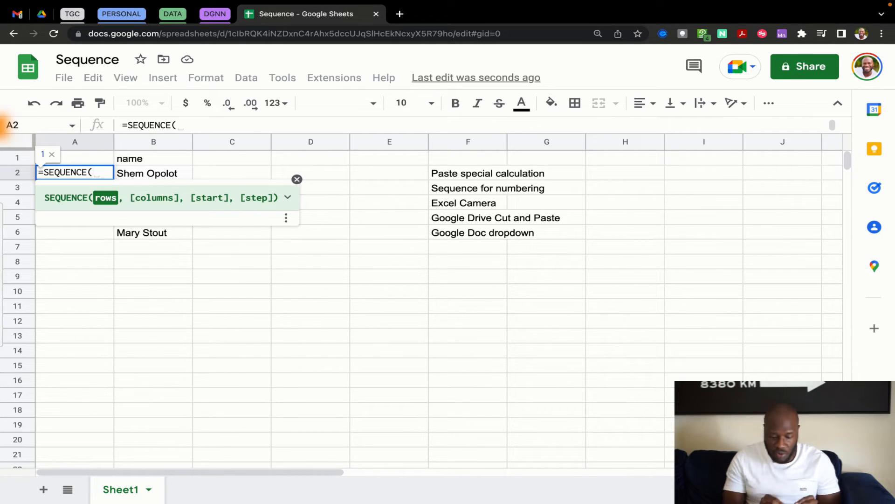
{"action": "type", "text": "counta"}
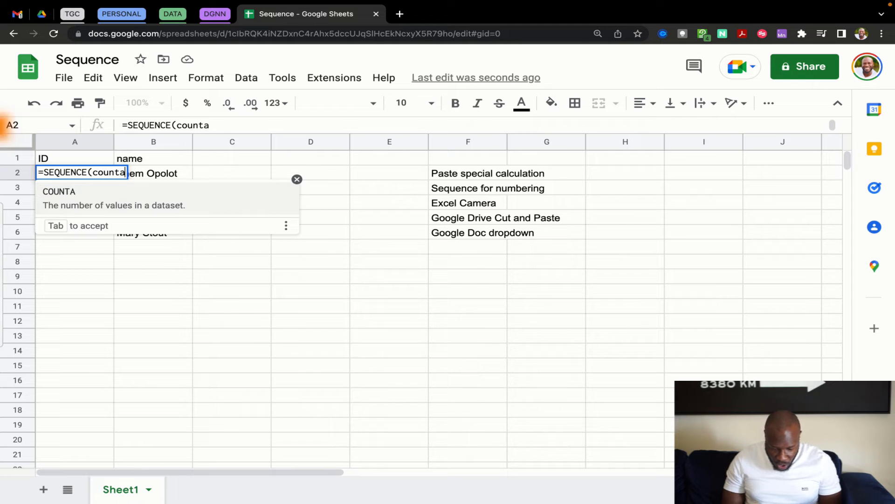
{"action": "type", "text": "("}
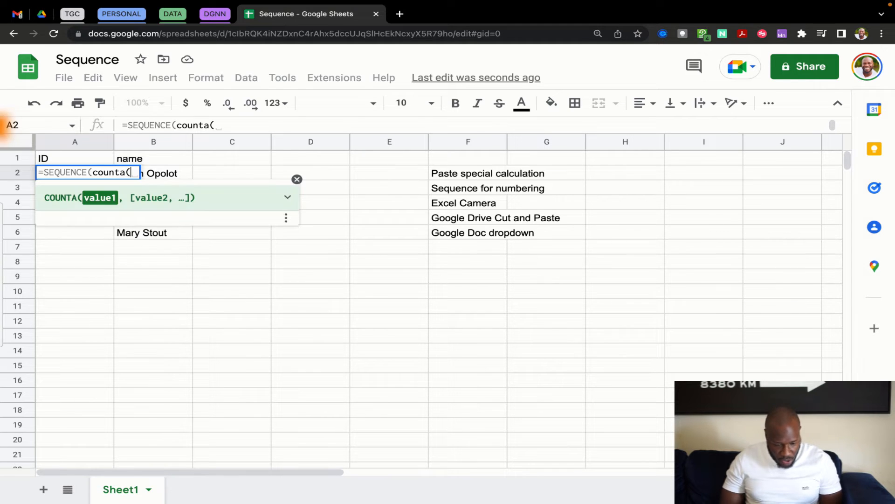
{"action": "left_click", "coordinate": [160, 177]}
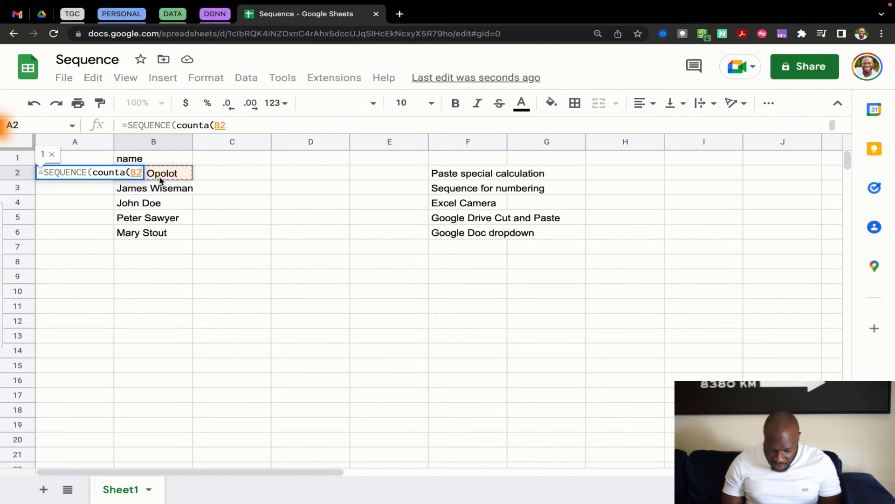
{"action": "type", "text": ":B"}
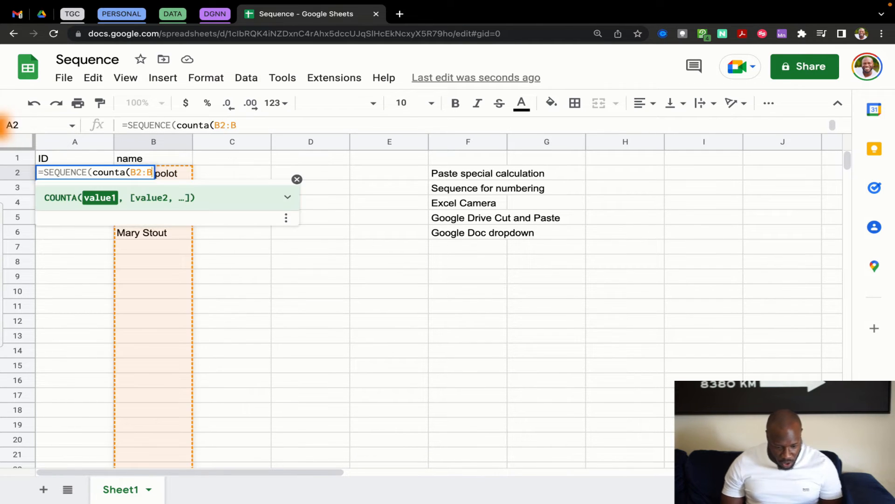
{"action": "type", "text": ")"}
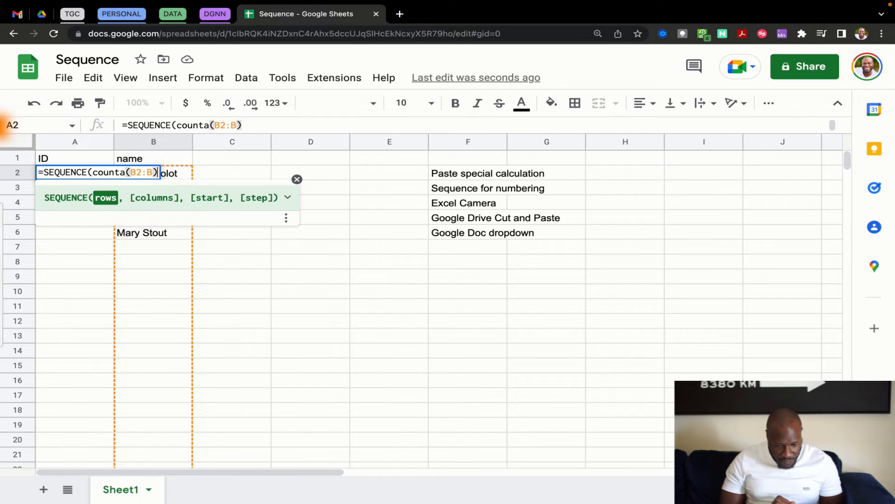
{"action": "type", "text": ", "}
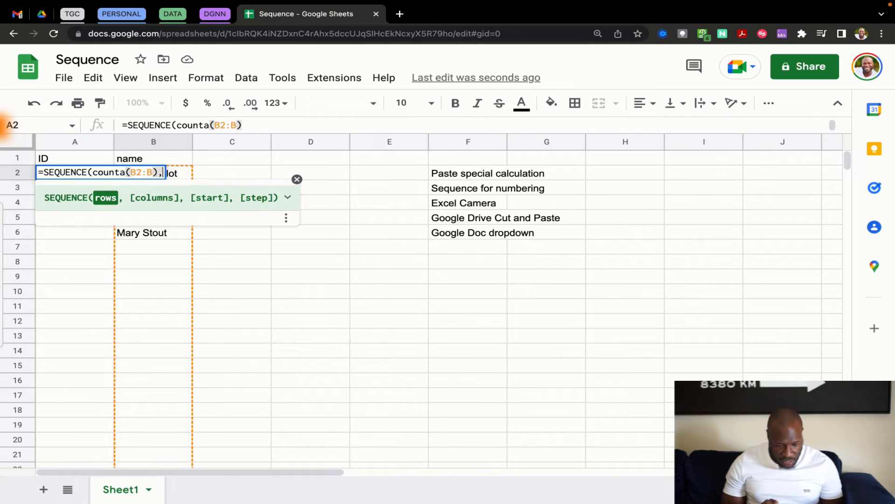
{"action": "type", "text": "1"}
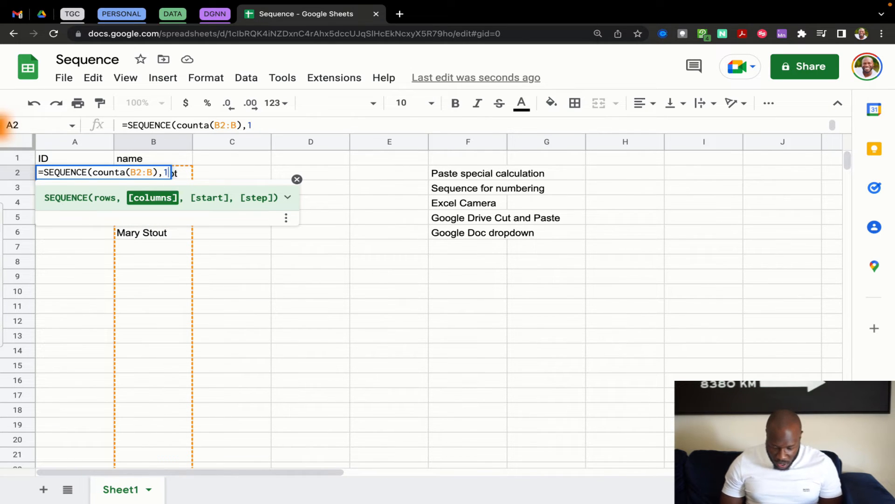
{"action": "type", "text": ",1,1"}
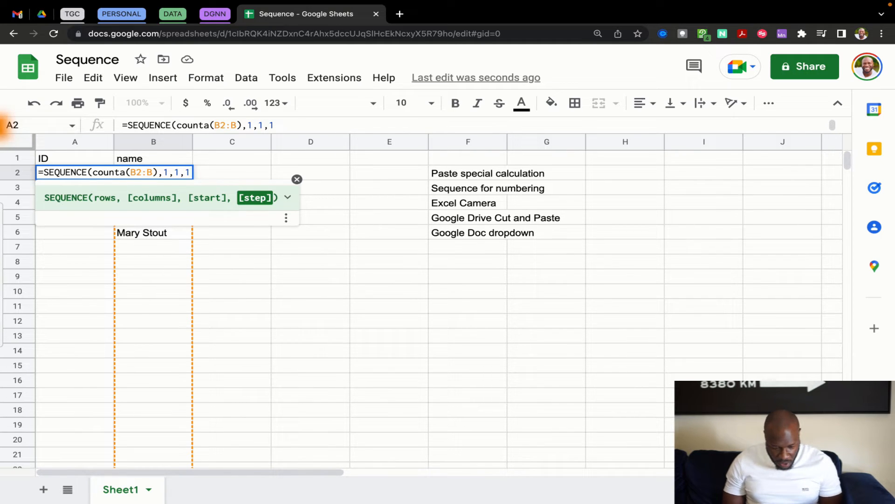
{"action": "type", "text": ")"}
{"action": "key", "text": "Return"}
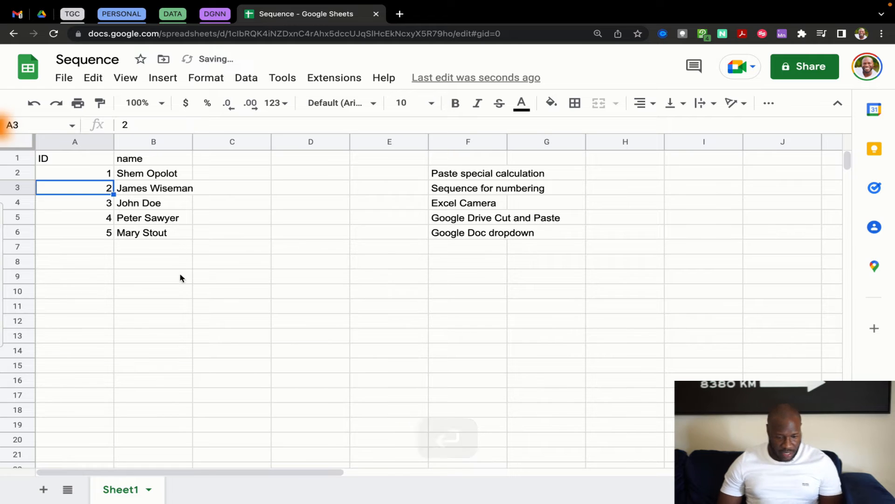
Add a sixth name in B7 and confirm the IDs in column A extend to 6
{"action": "left_click", "coordinate": [182, 278]}
{"action": "left_click", "coordinate": [158, 251]}
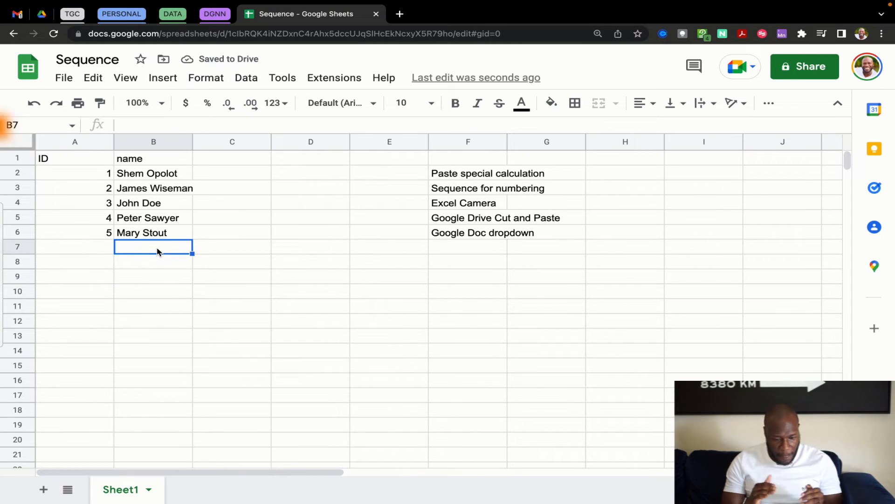
{"action": "left_click_drag", "start_coordinate": [143, 173], "coordinate": [148, 232]}
{"action": "left_click", "coordinate": [103, 235]}
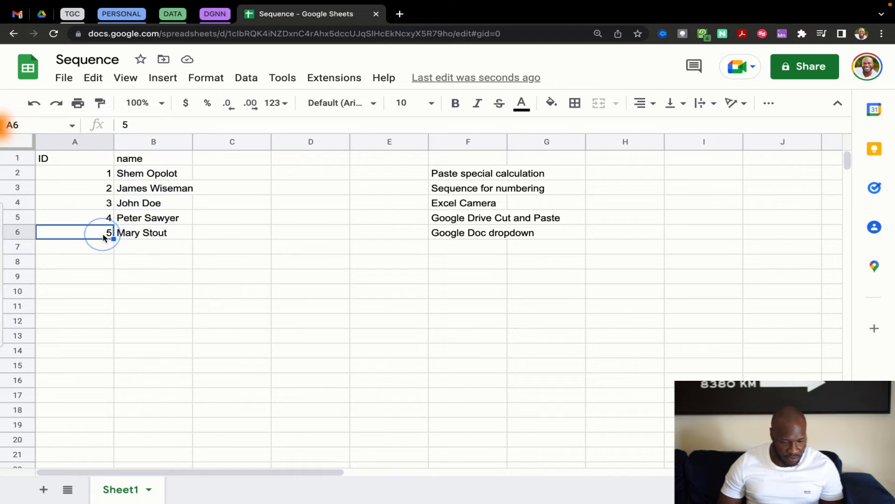
{"action": "left_click", "coordinate": [129, 247]}
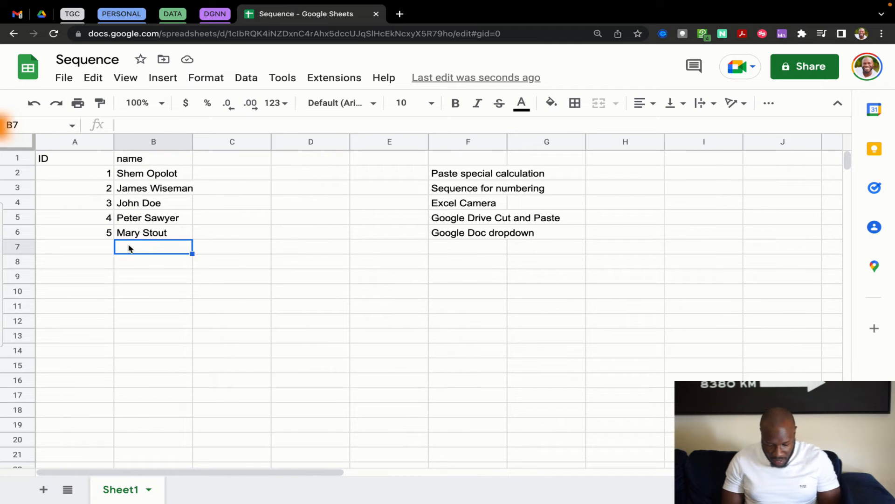
{"action": "type", "text": "Jane doe"}
{"action": "key", "text": "Return"}
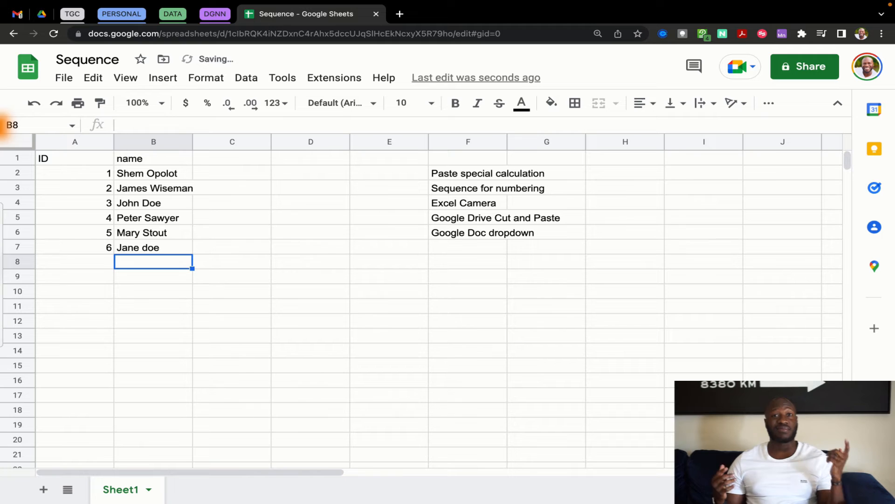
{"action": "left_click_drag", "start_coordinate": [74, 173], "coordinate": [73, 247]}
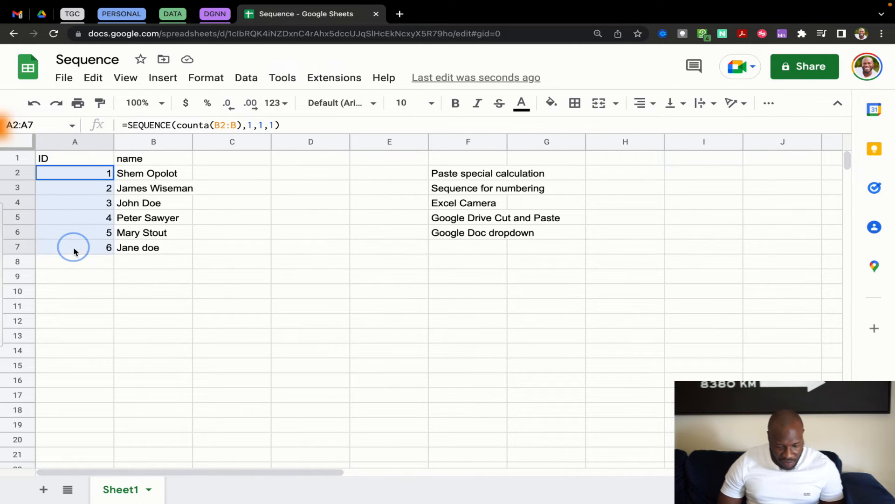
{"action": "left_click", "coordinate": [87, 174]}
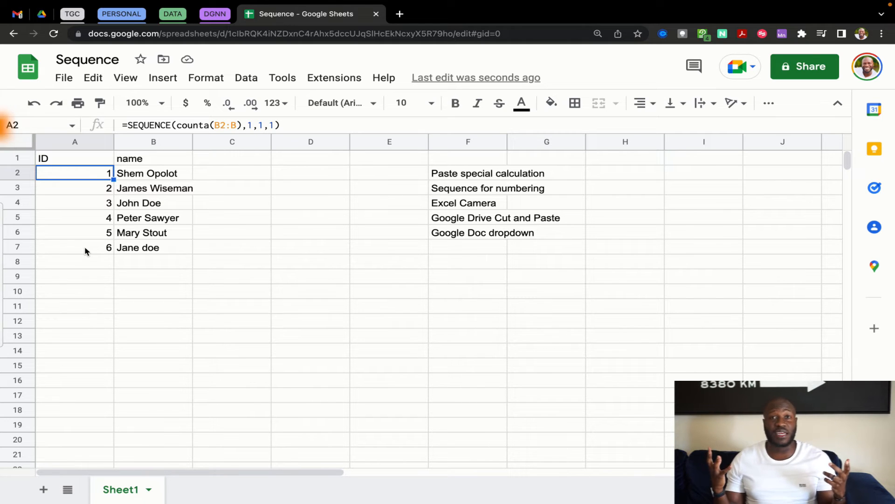
{"action": "left_click", "coordinate": [267, 326]}
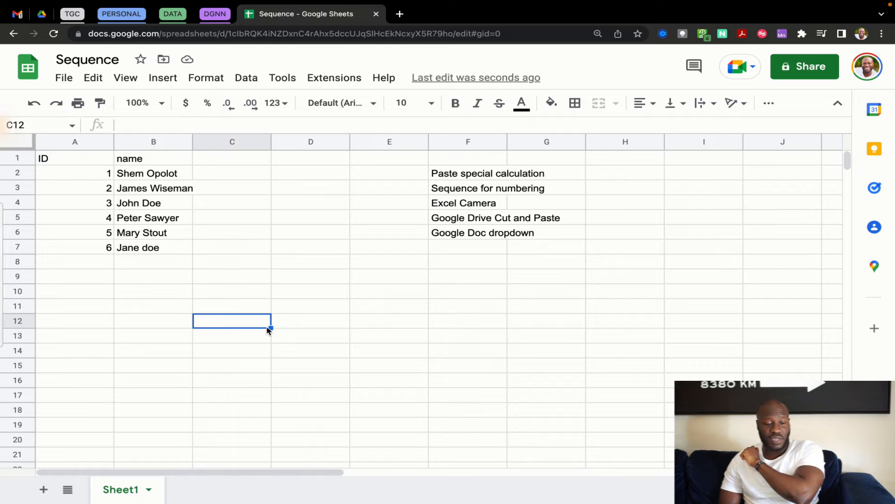
Copy the ID and name table A1:B7 and return to the Excel workbook
{"action": "left_click_drag", "start_coordinate": [58, 157], "coordinate": [146, 249]}
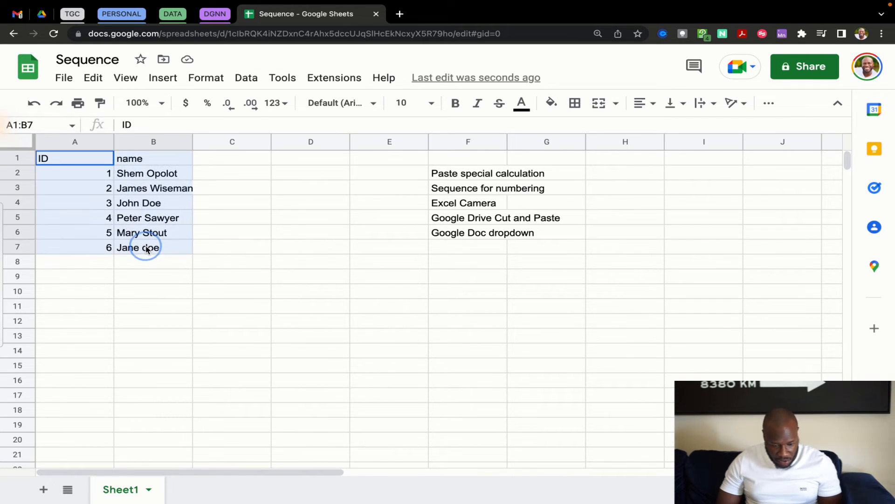
{"action": "key", "text": "super+c"}
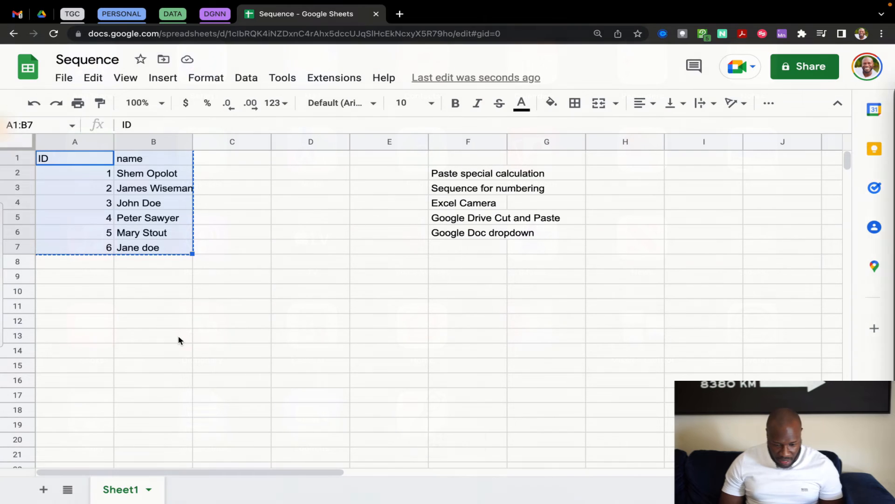
{"action": "key", "text": "super+Tab"}
{"action": "left_click", "coordinate": [329, 207]}
Clear the numbers in column E and paste the ID and name table at B2
{"action": "key", "text": "shift+super+Down"}
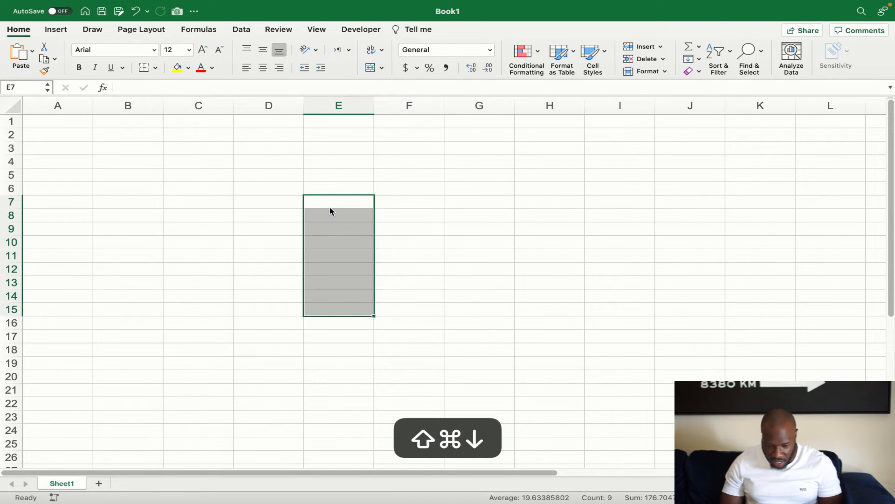
{"action": "key", "text": "Delete"}
{"action": "left_click", "coordinate": [105, 138]}
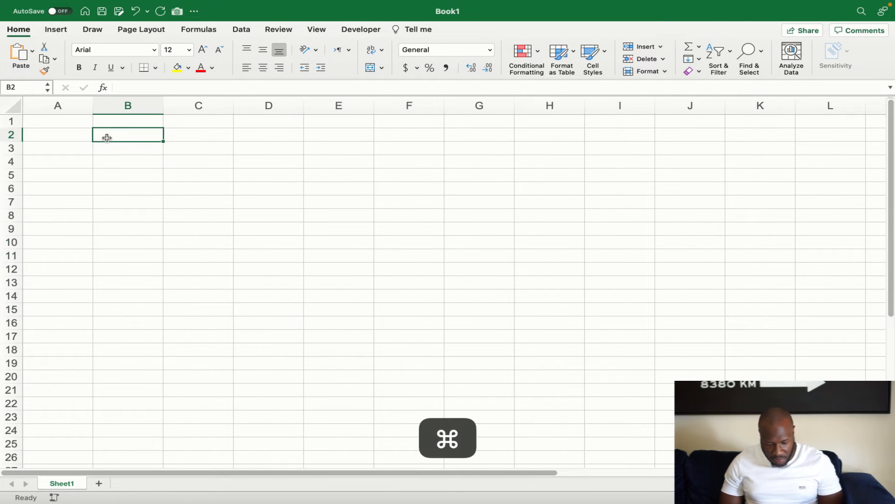
{"action": "key", "text": "super+v"}
{"action": "left_click", "coordinate": [182, 292]}
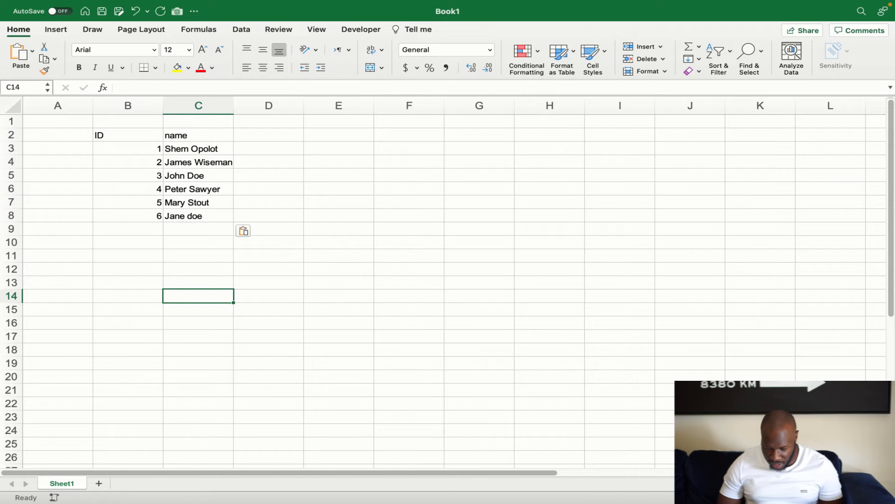
{"action": "scroll", "coordinate": [503, 222], "scroll_direction": "up", "scroll_amount": 5}
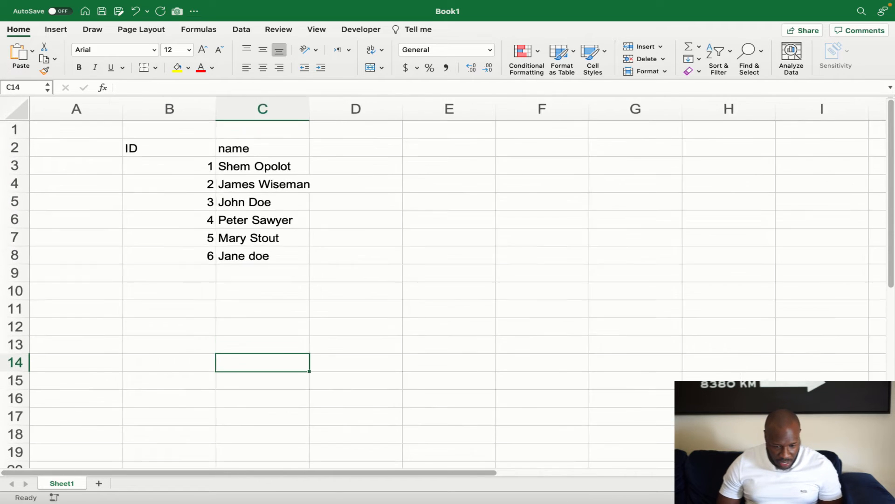
Retype the C2 header as 'Name' and fill the ID and Name headers yellow
{"action": "left_click", "coordinate": [267, 153]}
{"action": "type", "text": "Name"}
{"action": "key", "text": "Return"}
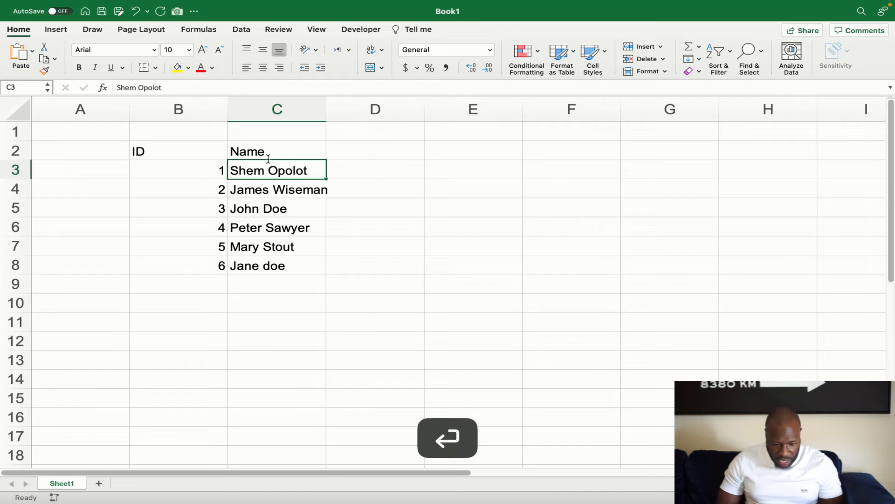
{"action": "left_click", "coordinate": [276, 265]}
{"action": "left_click_drag", "start_coordinate": [159, 158], "coordinate": [274, 154]}
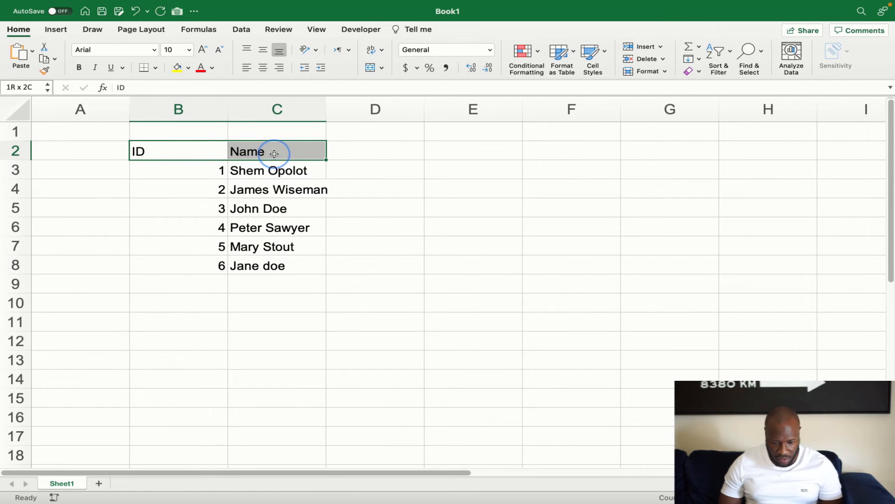
{"action": "left_click", "coordinate": [180, 69]}
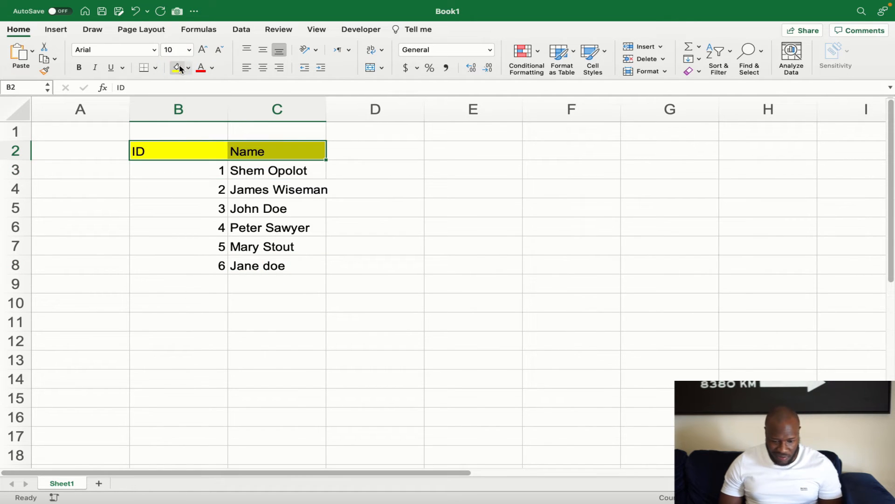
{"action": "left_click", "coordinate": [270, 366]}
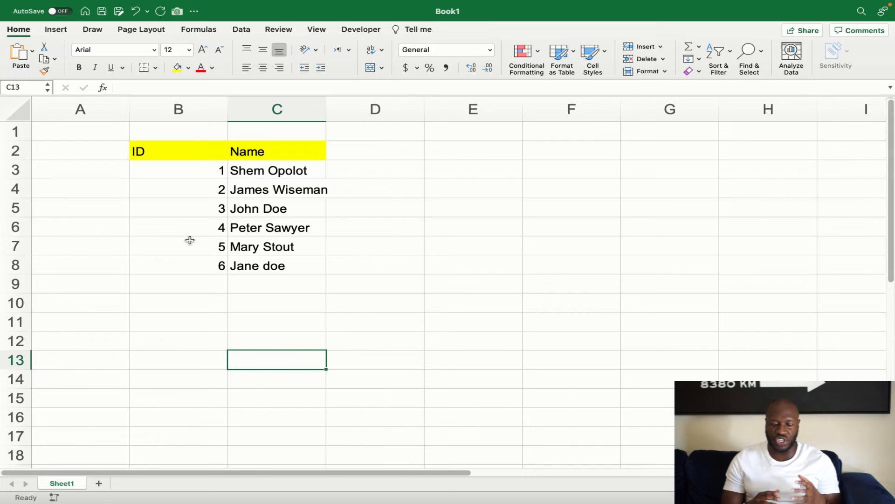
Re-enter the sixth name in C8 with correct capitalisation
{"action": "left_click", "coordinate": [275, 264]}
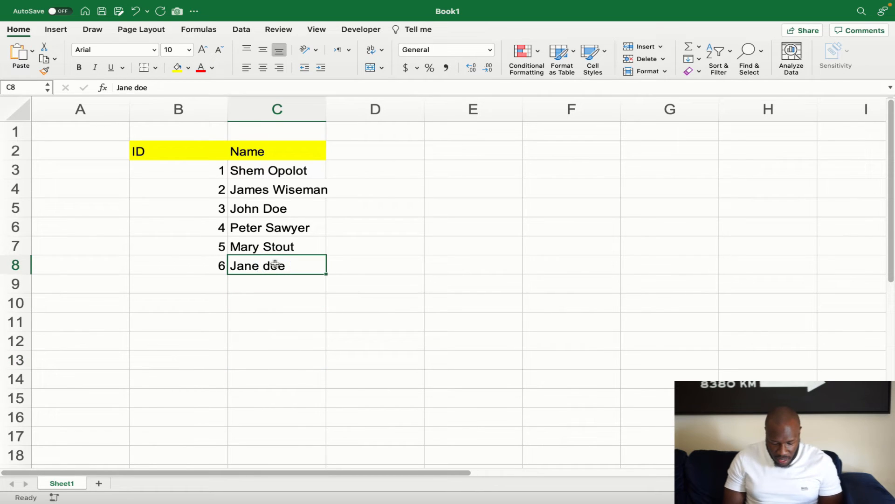
{"action": "type", "text": "Jane Doe"}
{"action": "key", "text": "Return"}
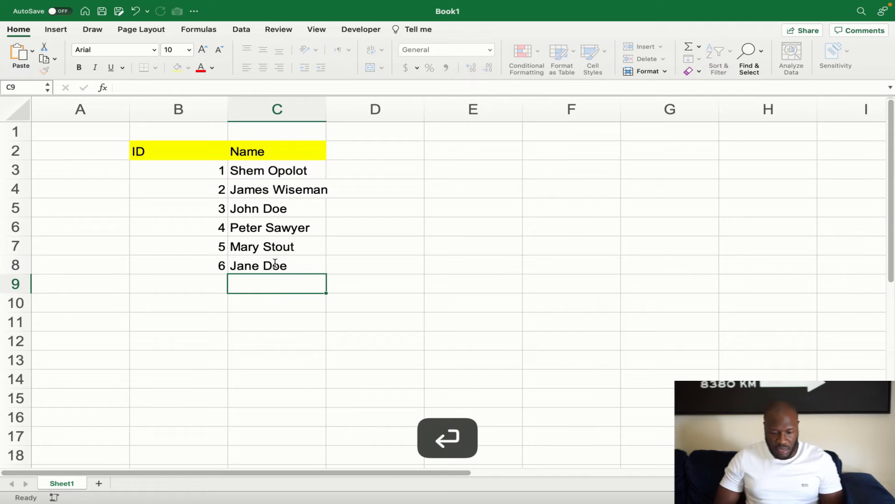
{"action": "left_click", "coordinate": [311, 341]}
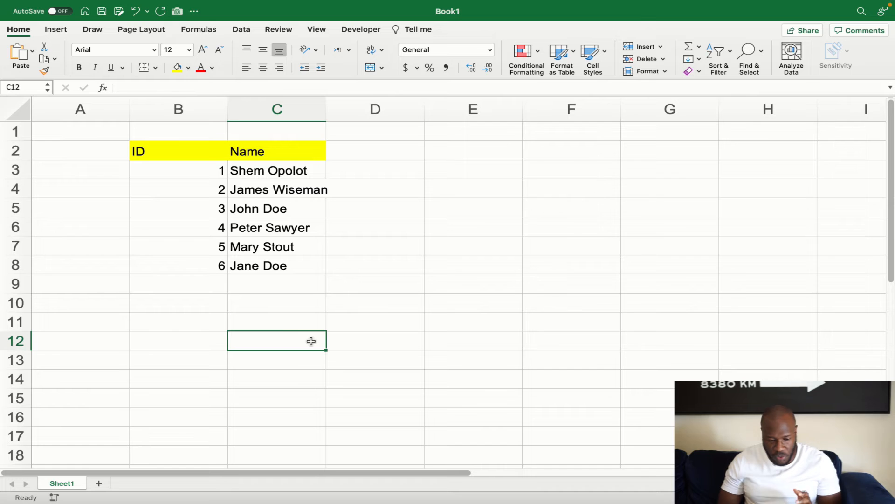
{"action": "left_click_drag", "start_coordinate": [94, 132], "coordinate": [328, 274]}
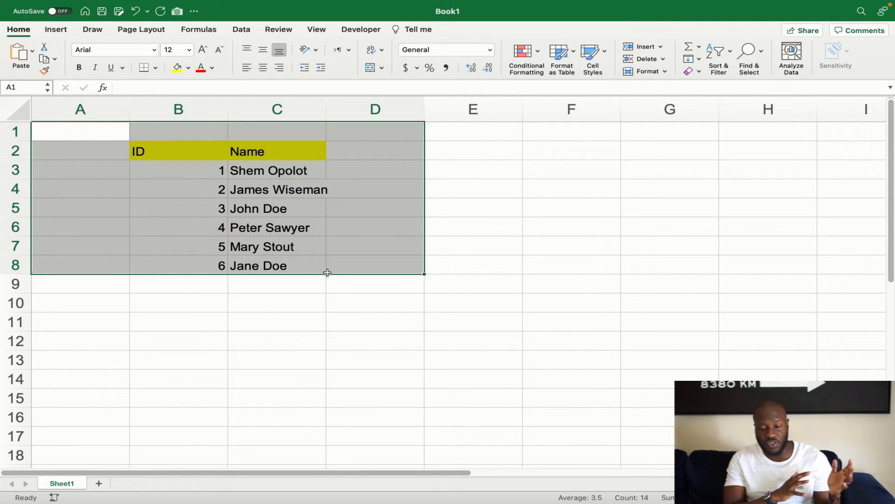
{"action": "left_click", "coordinate": [358, 305]}
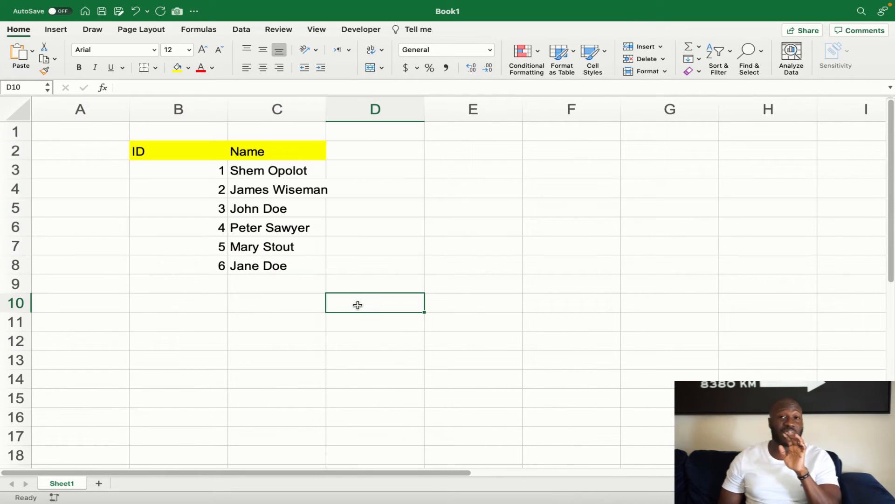
{"action": "left_click", "coordinate": [293, 299]}
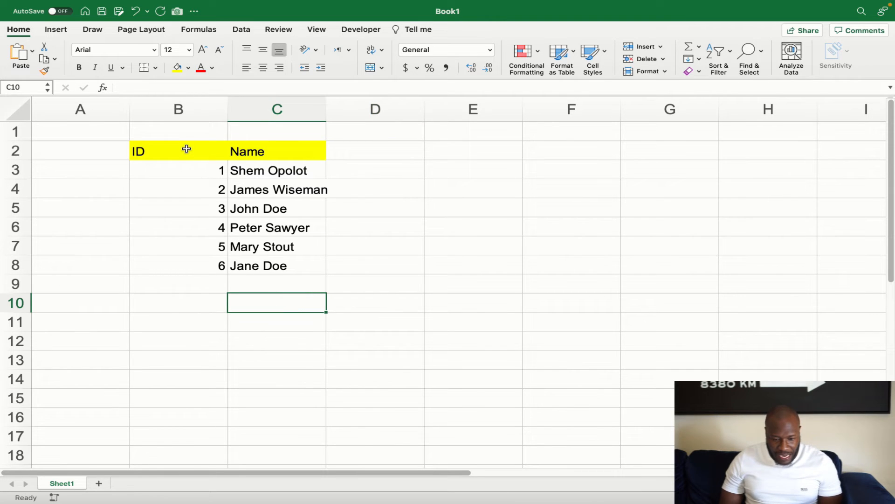
Open the Quick Access Toolbar's More Commands settings and list All Commands
{"action": "left_click", "coordinate": [194, 12]}
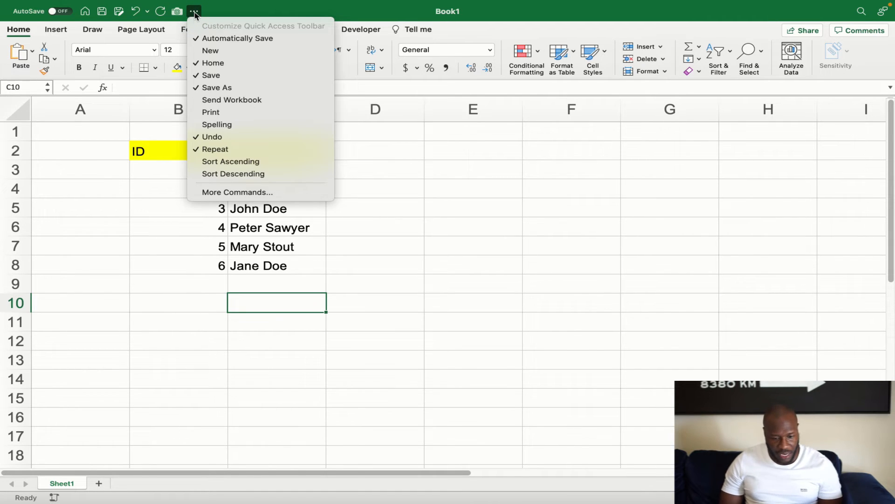
{"action": "left_click", "coordinate": [233, 193]}
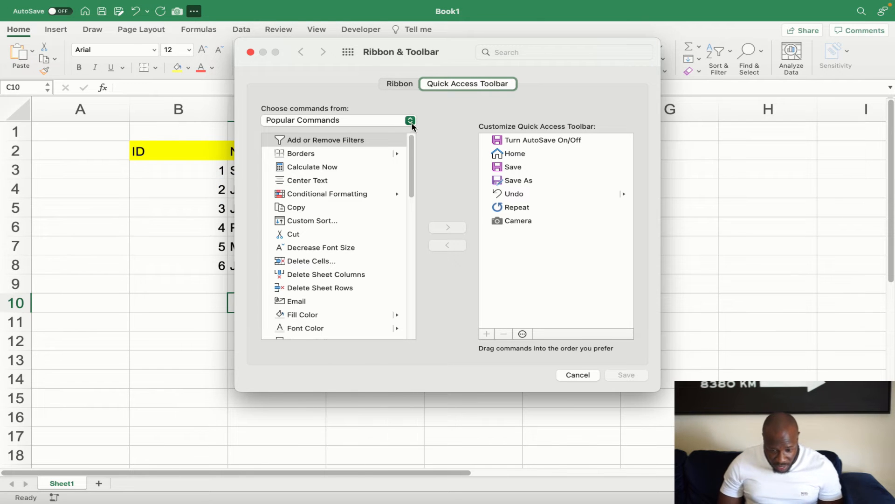
{"action": "left_click", "coordinate": [412, 121]}
{"action": "left_click", "coordinate": [363, 152]}
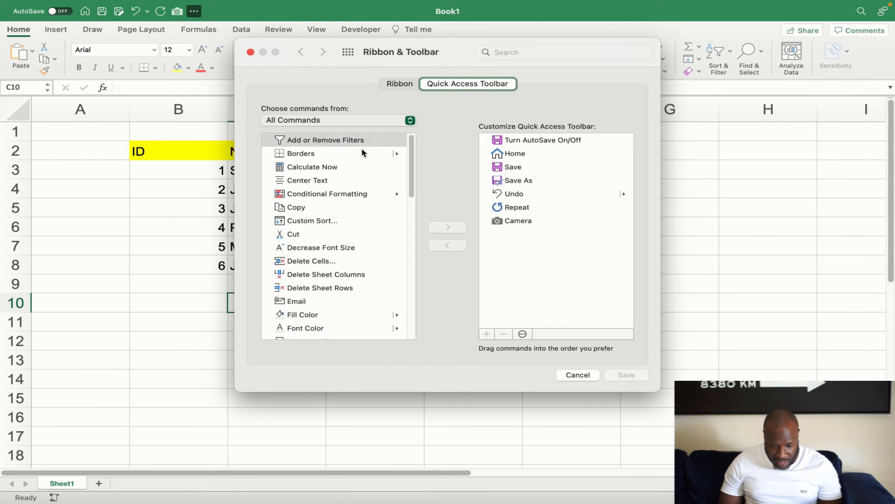
{"action": "scroll", "coordinate": [336, 206], "scroll_direction": "down", "scroll_amount": 10}
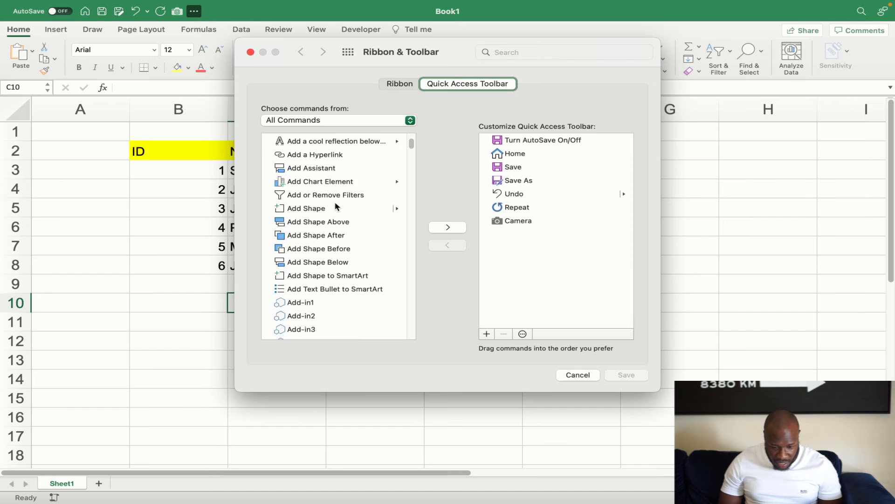
{"action": "scroll", "coordinate": [336, 205], "scroll_direction": "down", "scroll_amount": 15}
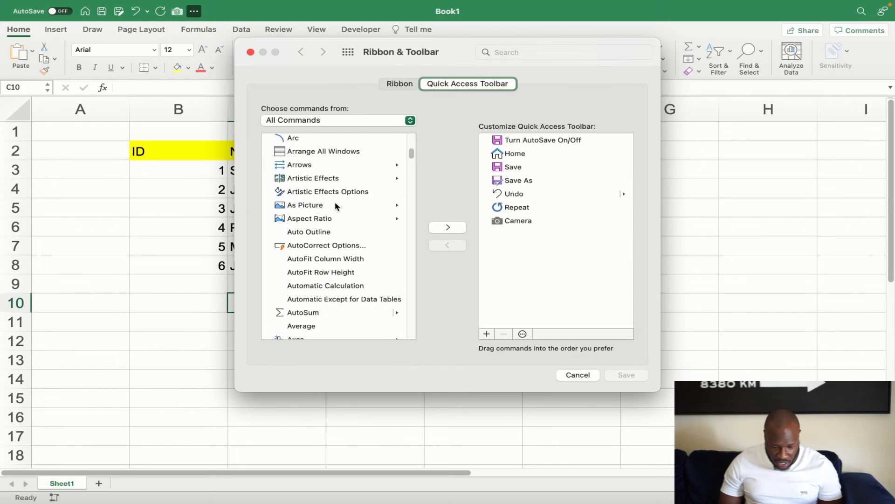
{"action": "scroll", "coordinate": [336, 206], "scroll_direction": "down", "scroll_amount": 5}
{"action": "scroll", "coordinate": [338, 206], "scroll_direction": "up", "scroll_amount": 2}
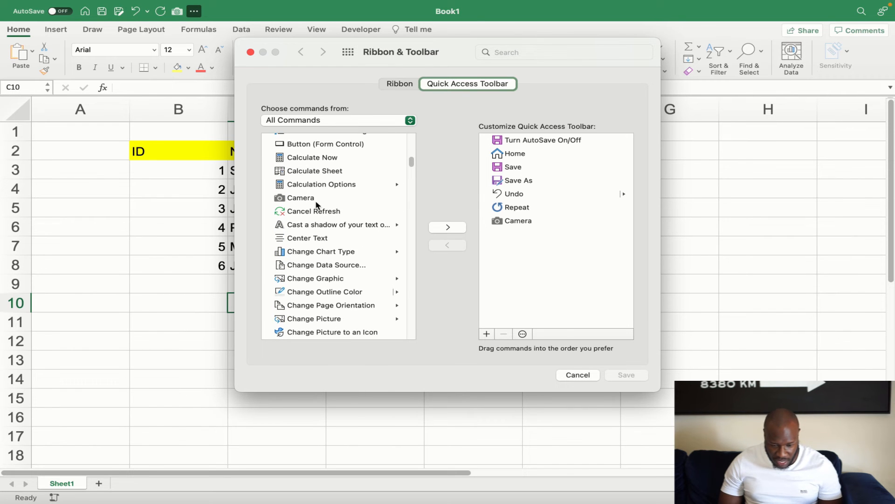
Add Camera to the Quick Access Toolbar, save the change, and close Preferences
{"action": "left_click", "coordinate": [315, 200]}
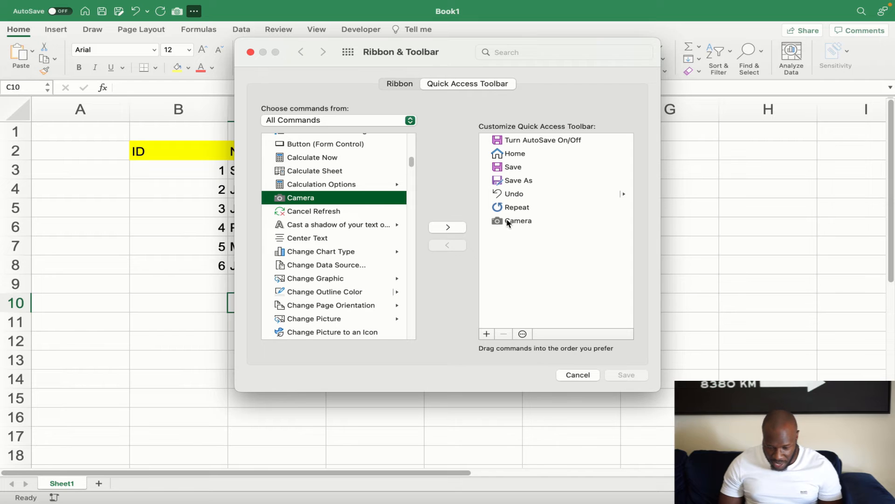
{"action": "left_click", "coordinate": [531, 223]}
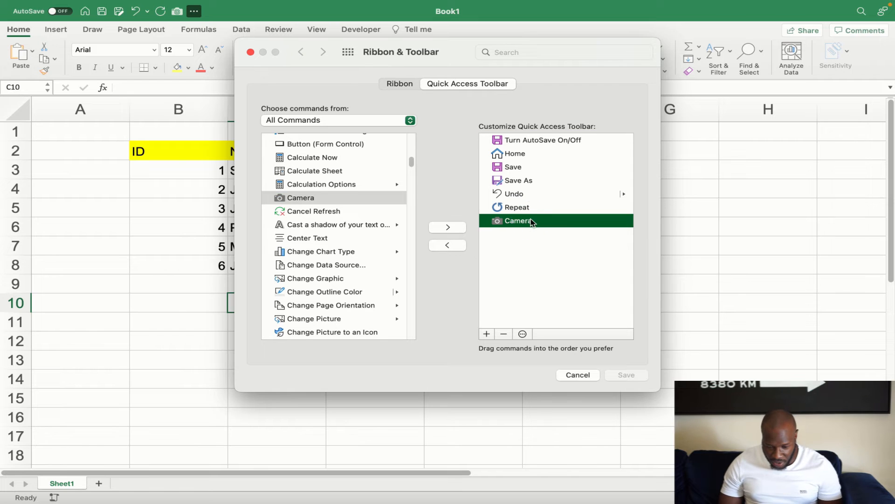
{"action": "left_click", "coordinate": [449, 246]}
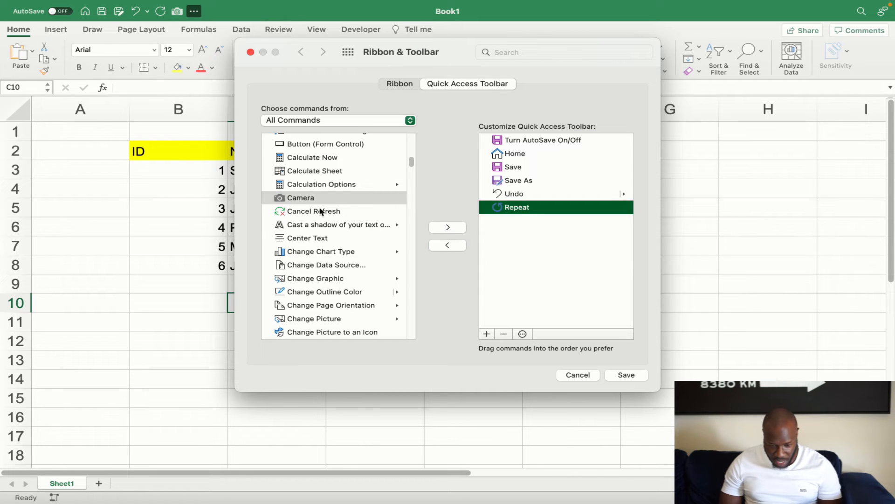
{"action": "left_click", "coordinate": [324, 200]}
{"action": "left_click", "coordinate": [445, 227]}
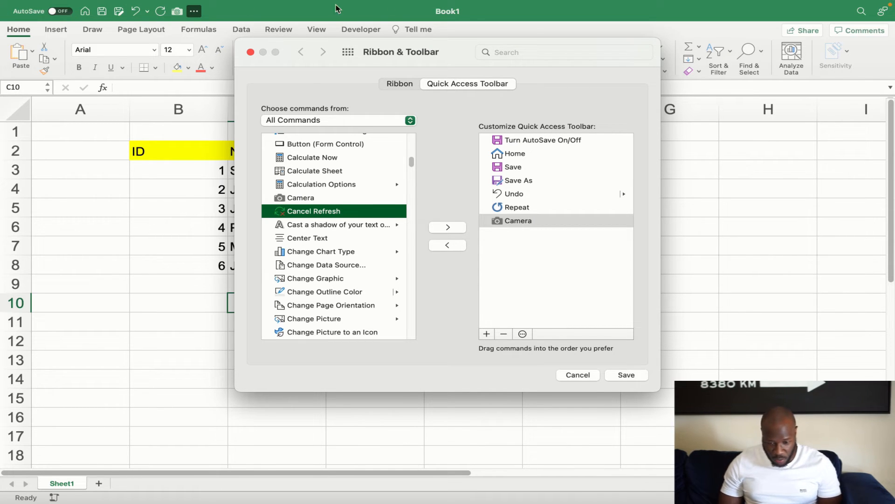
{"action": "left_click", "coordinate": [613, 310]}
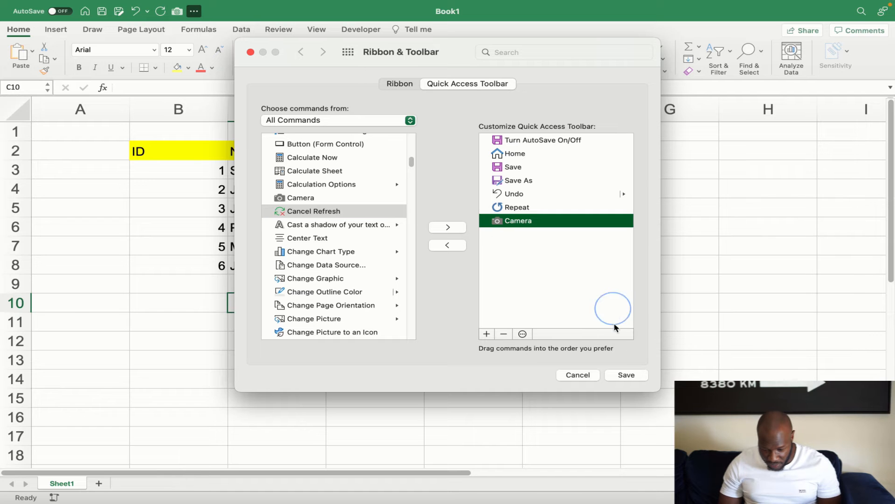
{"action": "left_click", "coordinate": [626, 375]}
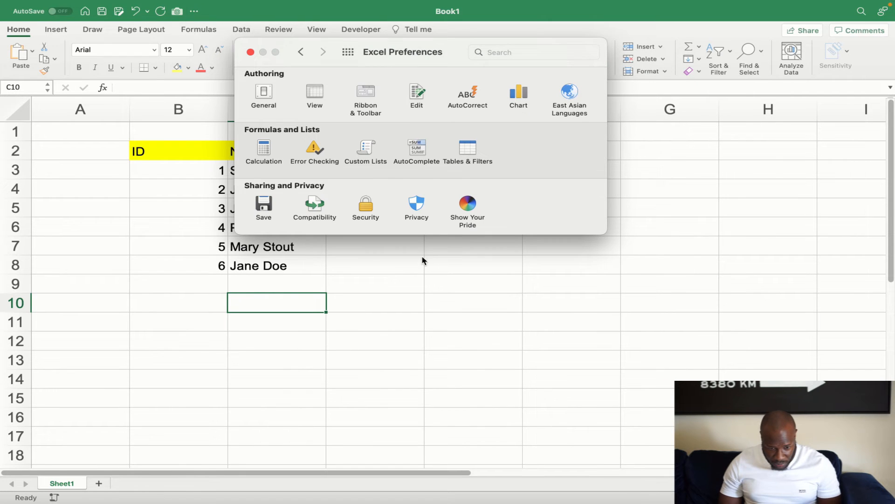
{"action": "left_click", "coordinate": [251, 51]}
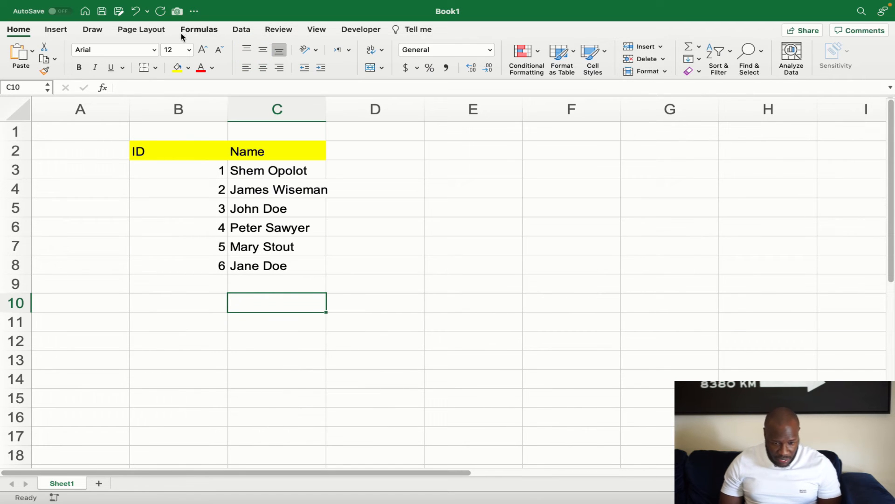
Insert a linked Camera picture of B2:C8 and place it around E4
{"action": "left_click", "coordinate": [470, 321]}
{"action": "left_click_drag", "start_coordinate": [156, 150], "coordinate": [248, 260]}
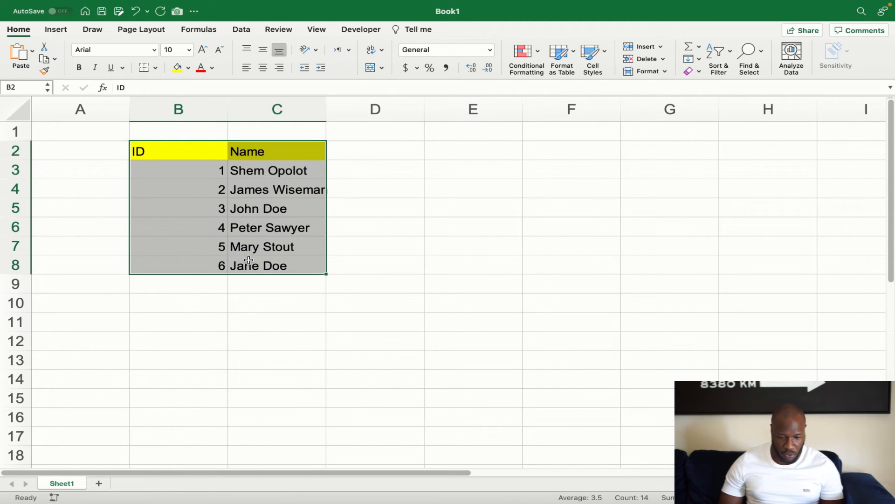
{"action": "left_click", "coordinate": [176, 12]}
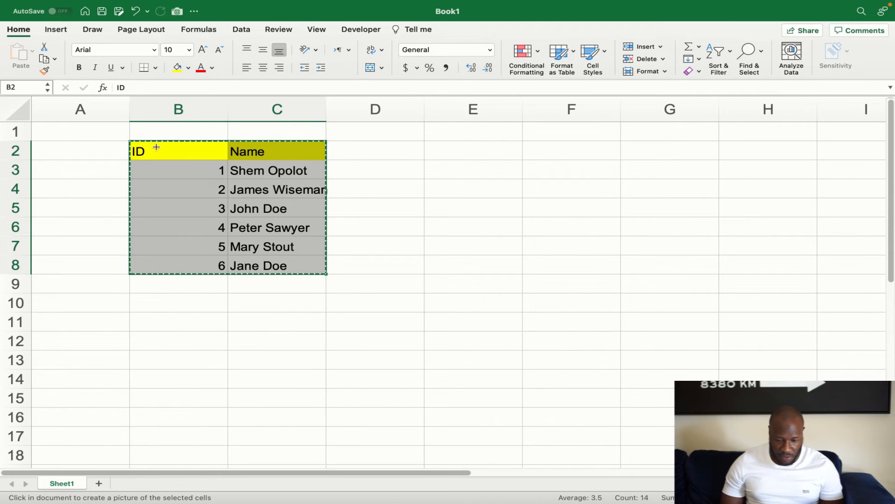
{"action": "left_click", "coordinate": [571, 209]}
{"action": "left_click_drag", "start_coordinate": [609, 221], "coordinate": [496, 185]}
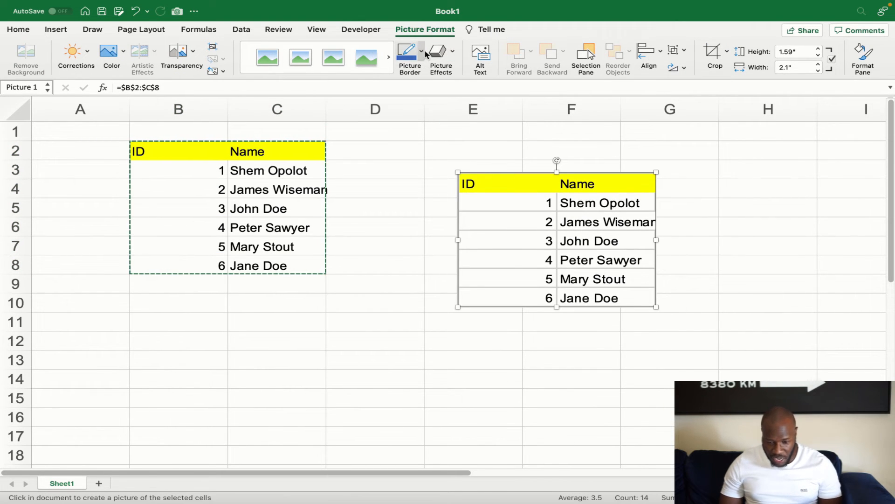
{"action": "left_click", "coordinate": [356, 360]}
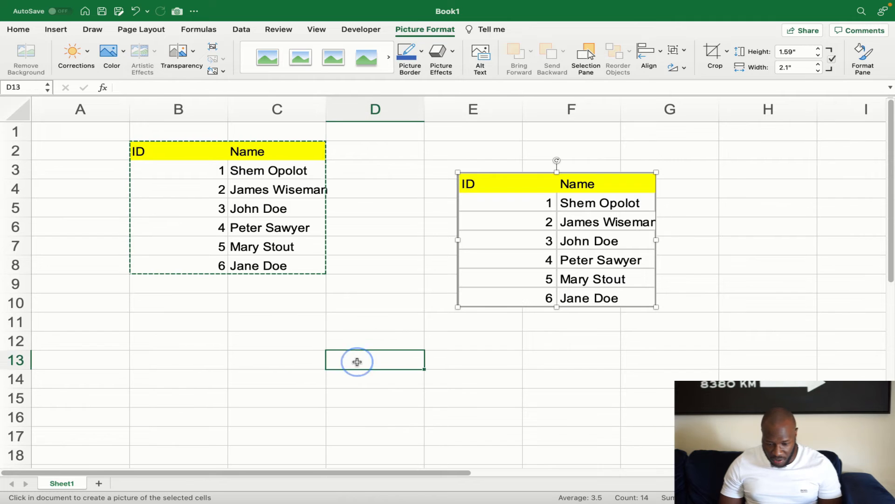
Set the linked picture's border to No Outline
{"action": "left_click", "coordinate": [497, 247]}
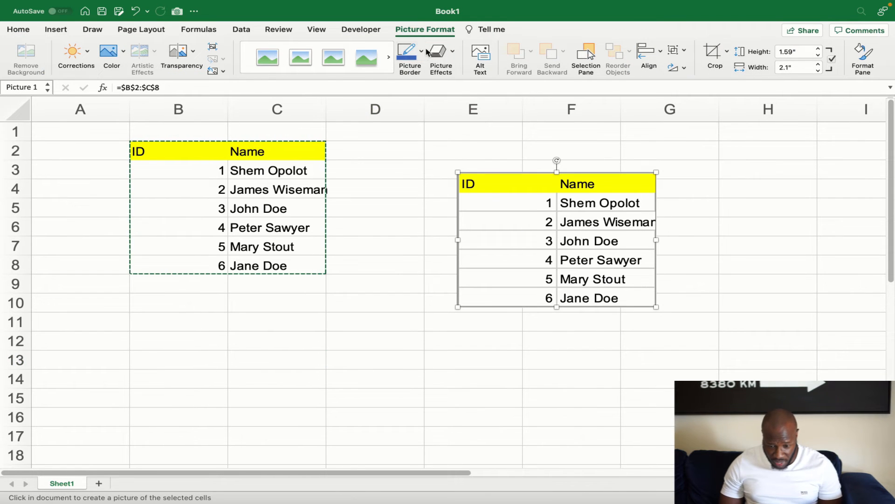
{"action": "left_click", "coordinate": [423, 51]}
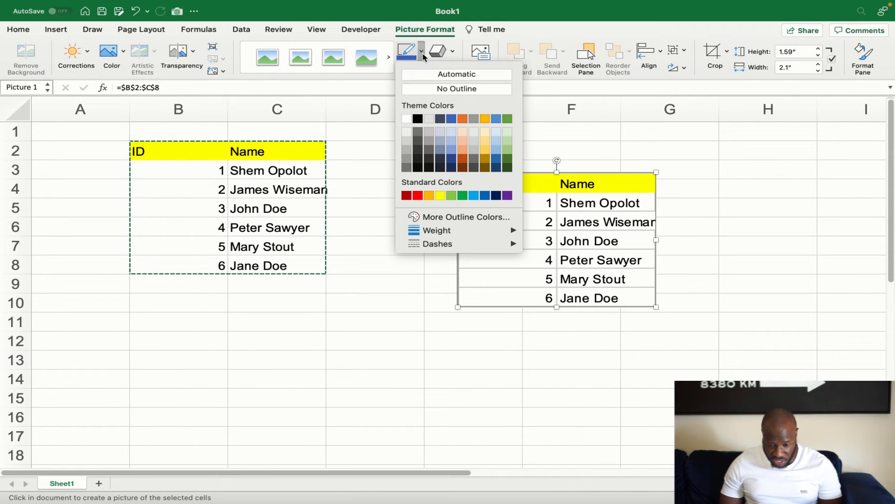
{"action": "left_click", "coordinate": [442, 89]}
{"action": "left_click", "coordinate": [508, 353]}
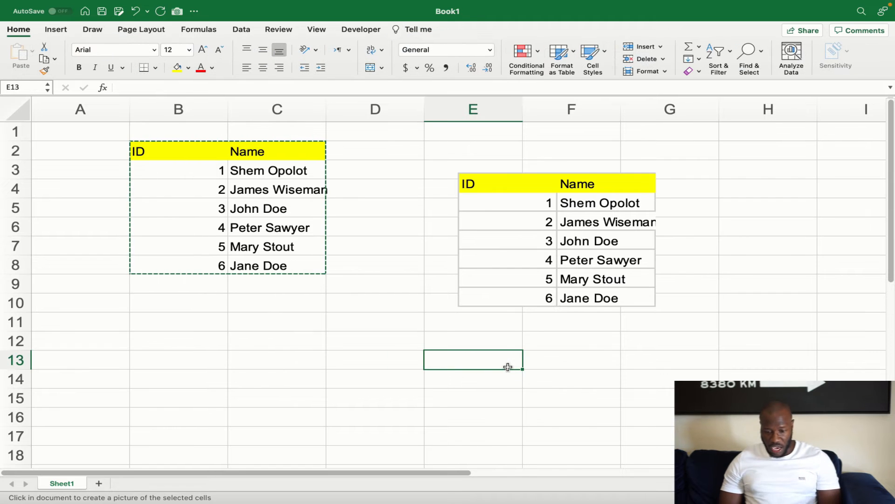
Move the linked picture beside the original table and autofit column C to show full names
{"action": "left_click", "coordinate": [509, 189]}
{"action": "left_click_drag", "start_coordinate": [509, 188], "coordinate": [449, 160]}
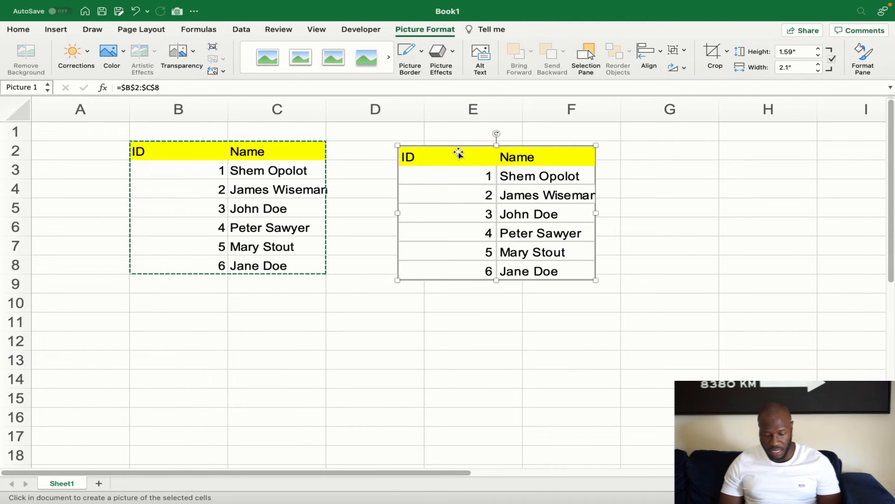
{"action": "key", "text": "super+c"}
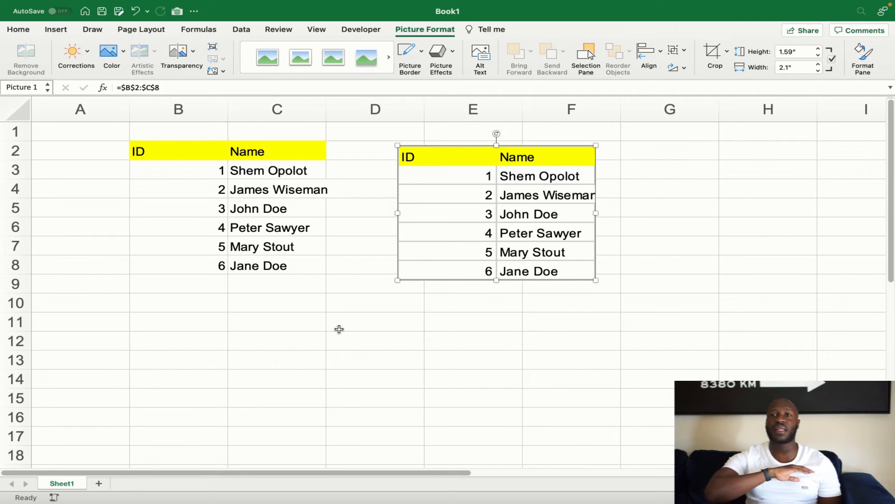
{"action": "left_click", "coordinate": [502, 353]}
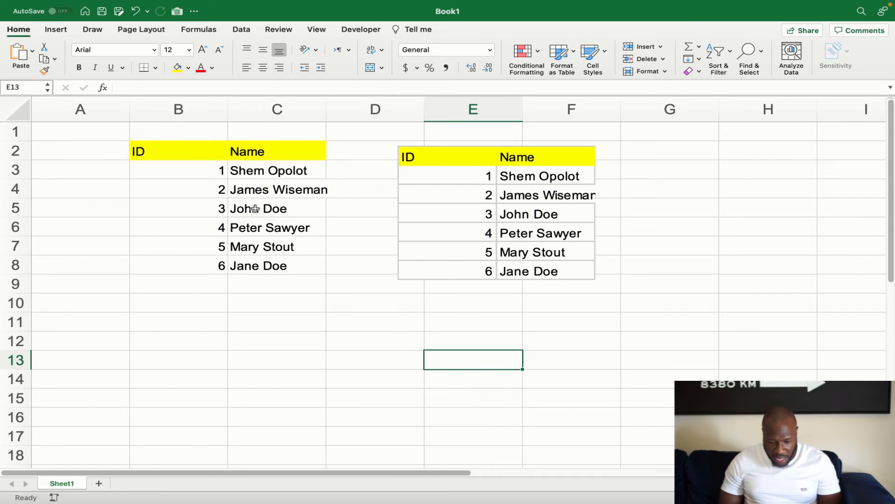
{"action": "left_click", "coordinate": [284, 312]}
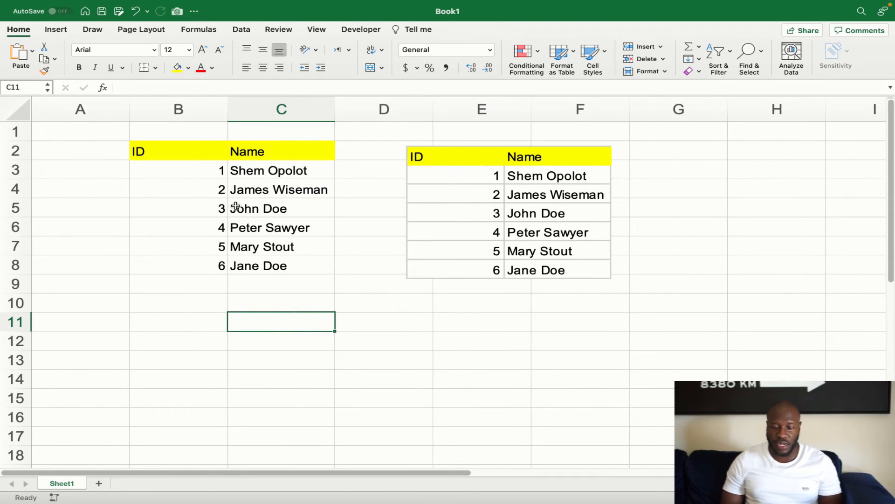
Replace the ID 2 name in C4 with a new person's name and reposition the linked picture
{"action": "left_click_drag", "start_coordinate": [460, 160], "coordinate": [522, 149]}
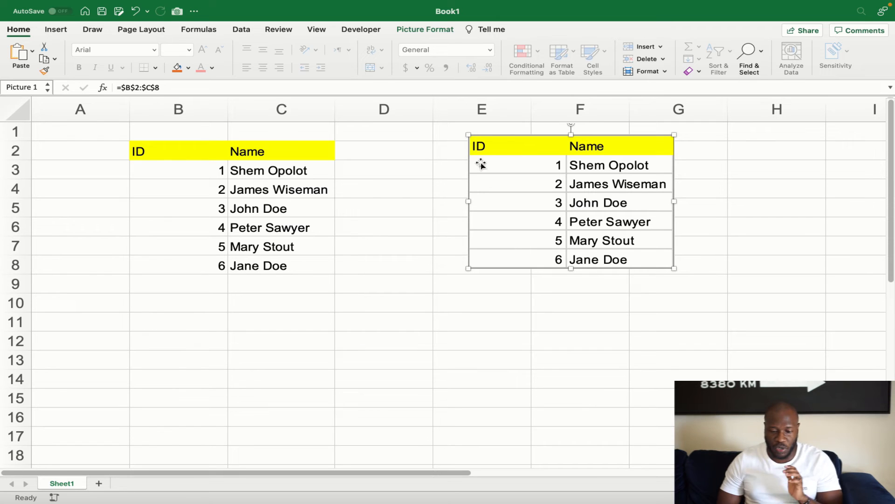
{"action": "left_click", "coordinate": [264, 193]}
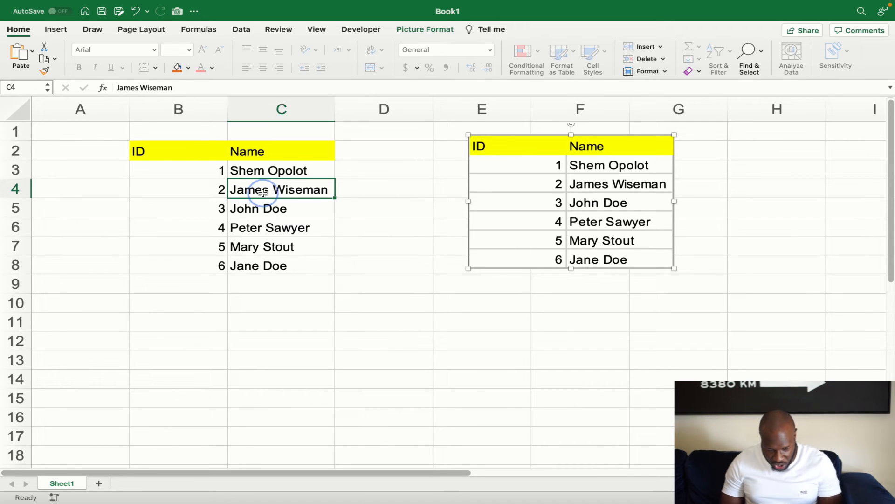
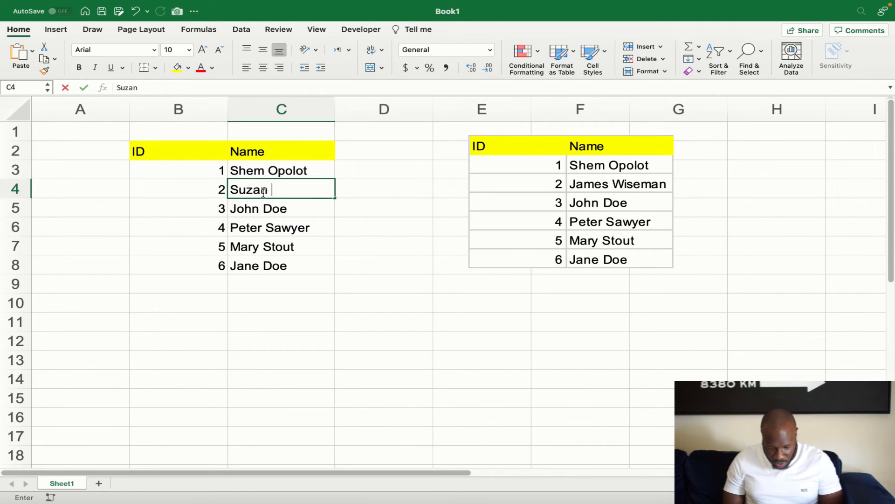
{"action": "key", "text": "Return"}
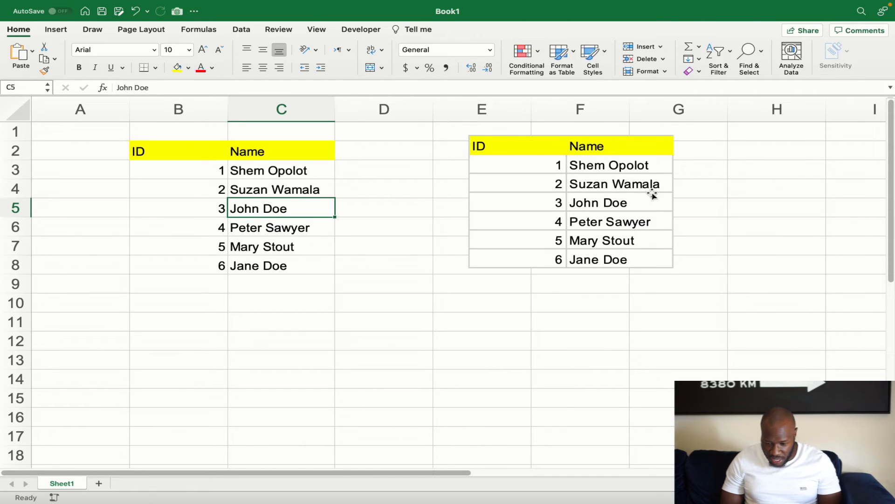
{"action": "left_click", "coordinate": [627, 188]}
{"action": "left_click_drag", "start_coordinate": [522, 148], "coordinate": [484, 144]}
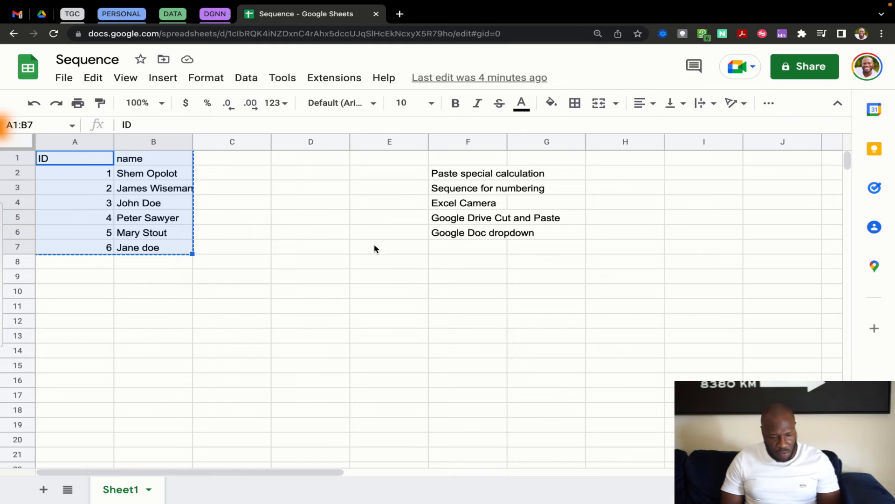
Bold the ID and name table A1:B7 and switch to the Google Drive tab
{"action": "key", "text": "super+2"}
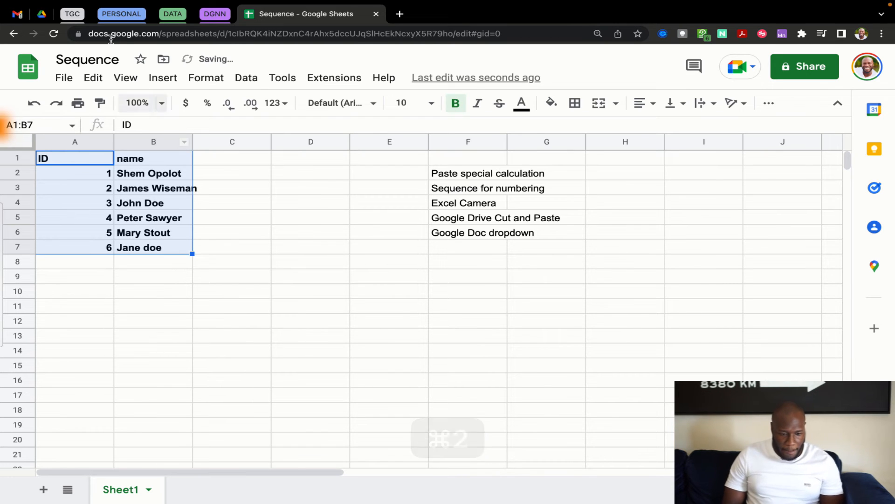
{"action": "left_click", "coordinate": [41, 15]}
{"action": "left_click", "coordinate": [340, 351]}
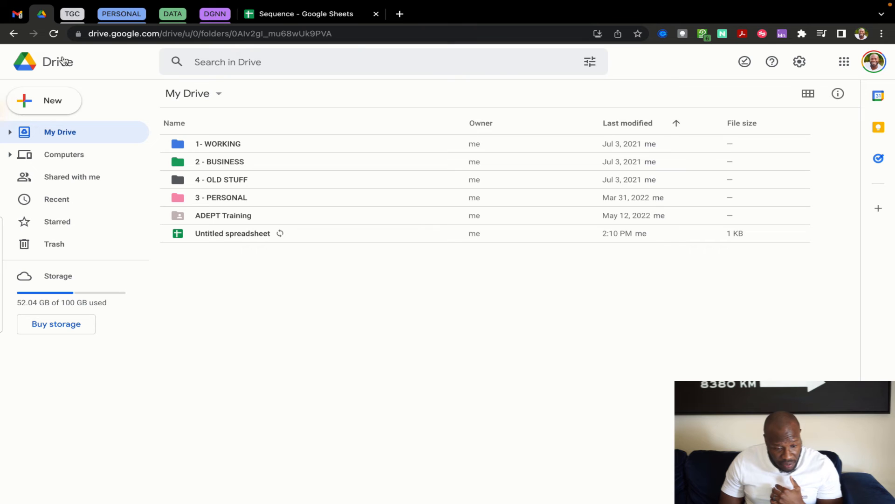
Reload My Drive and cut the Sequence spreadsheet
{"action": "left_click", "coordinate": [54, 35]}
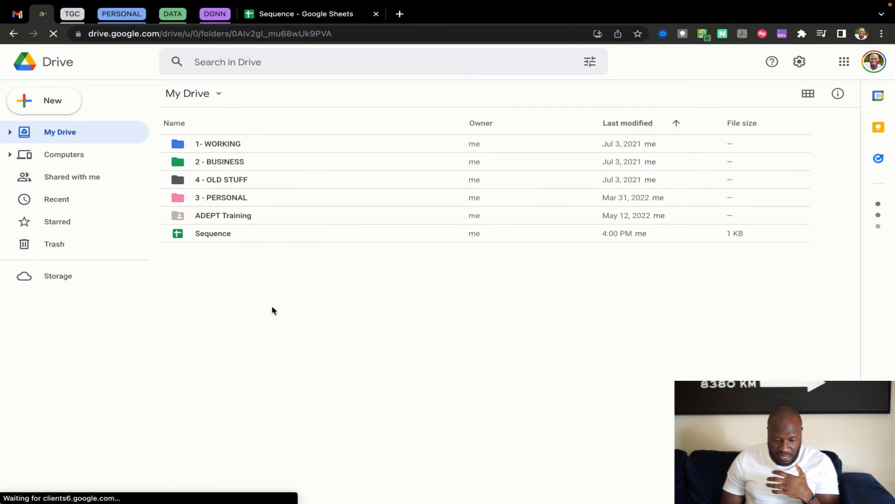
{"action": "right_click", "coordinate": [225, 233]}
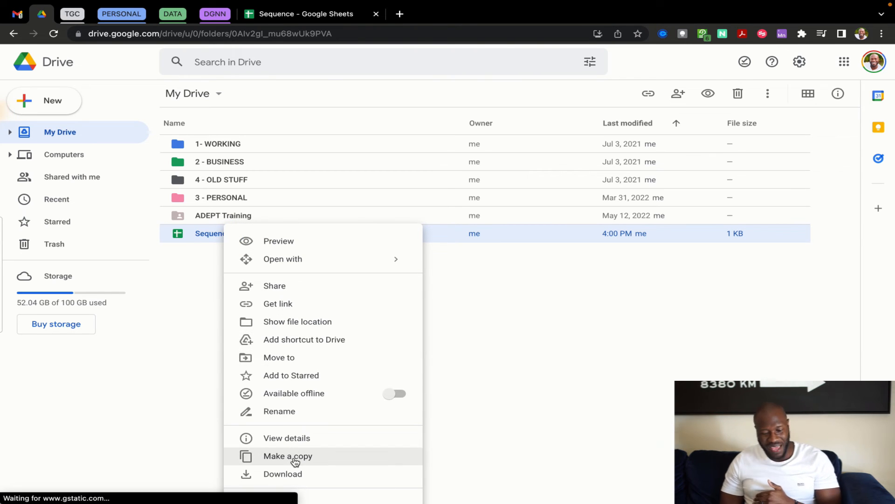
{"action": "left_click", "coordinate": [586, 445]}
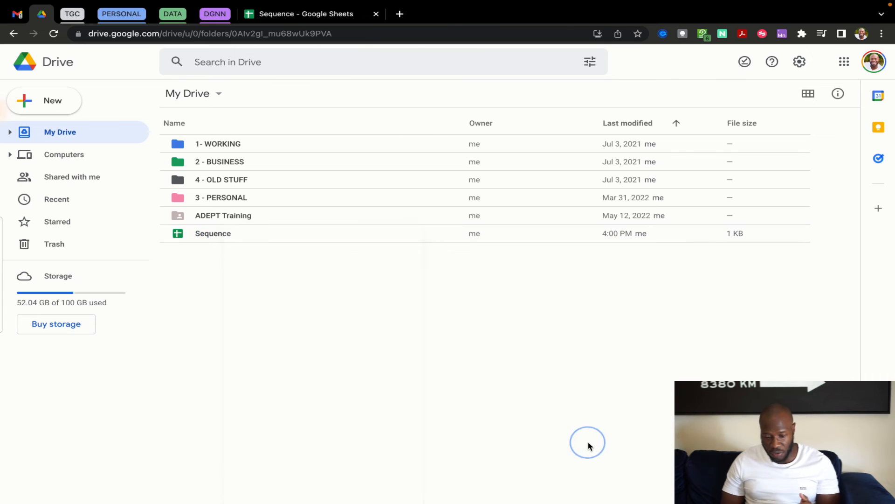
{"action": "left_click", "coordinate": [219, 241]}
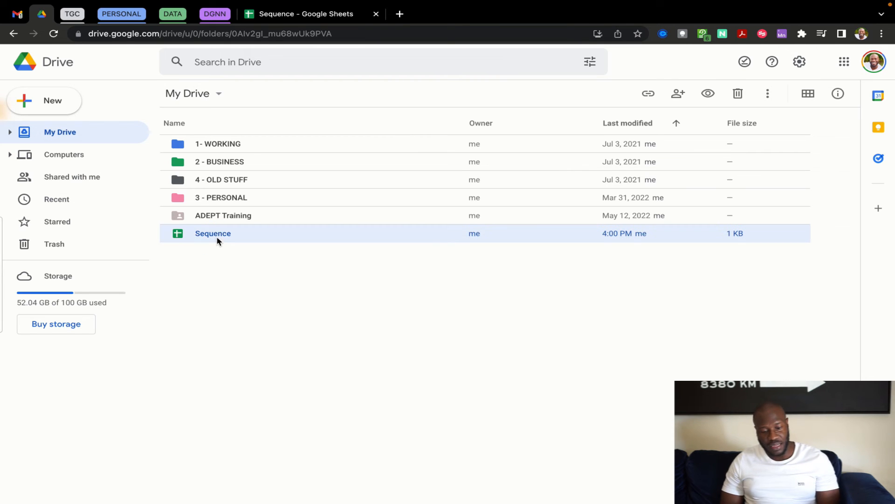
{"action": "key", "text": "super+x"}
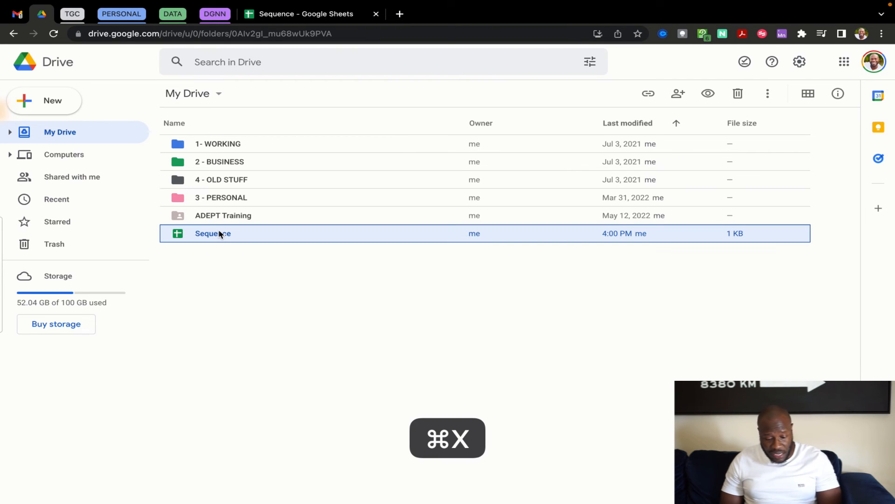
Paste Sequence into the 1- WORKING folder, then undo the move back to My Drive
{"action": "left_click", "coordinate": [229, 143]}
{"action": "double_click", "coordinate": [229, 143]}
{"action": "left_click", "coordinate": [236, 262]}
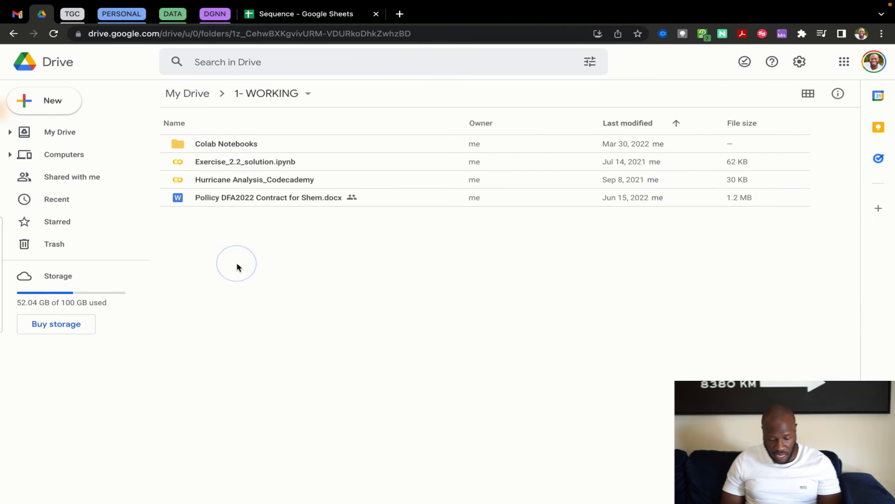
{"action": "key", "text": "super+v"}
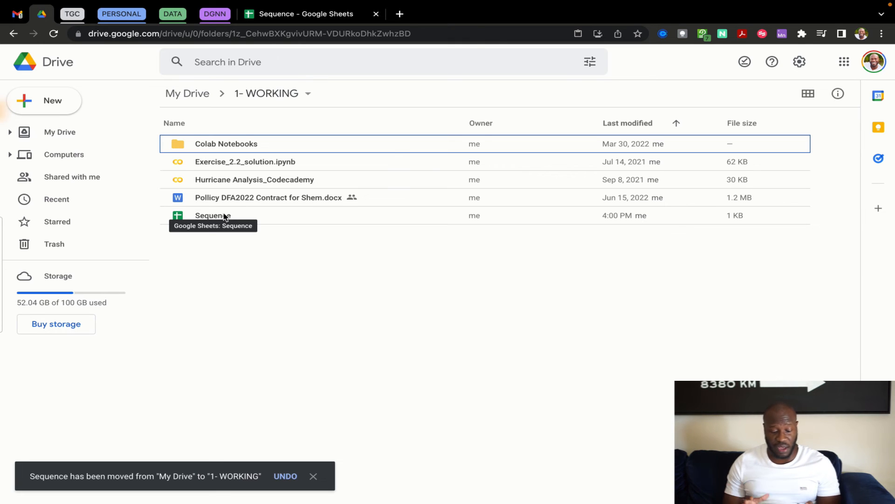
{"action": "left_click", "coordinate": [285, 476]}
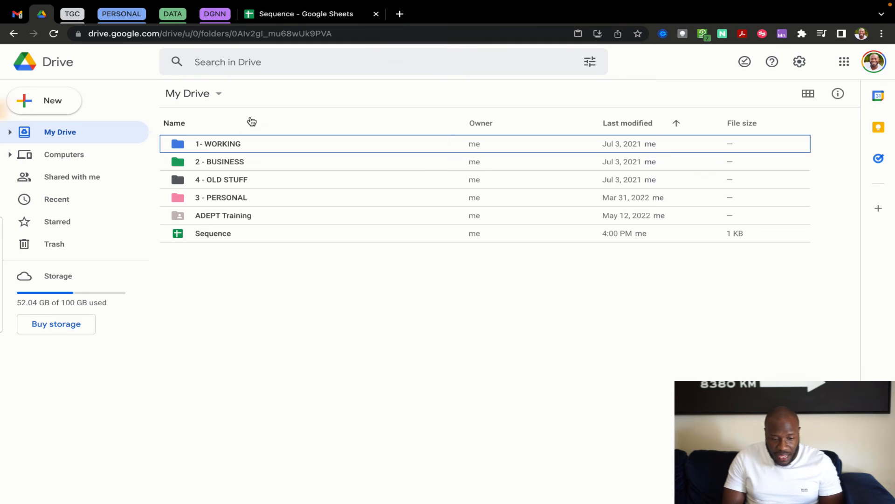
{"action": "key", "text": "super+t"}
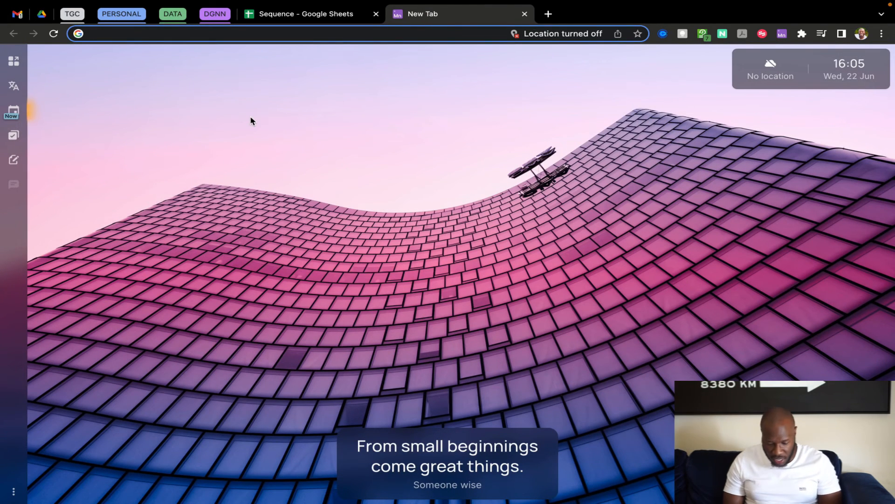
Create a blank Google Doc via doc.new, title it 'Dropdown', and type @ on the first line
{"action": "type", "text": "doc"}
{"action": "key", "text": "Return"}
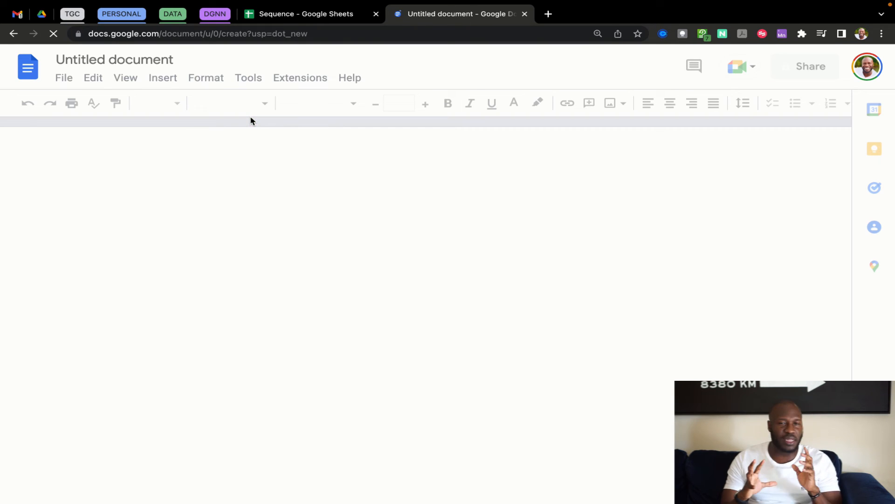
{"action": "left_click", "coordinate": [138, 62]}
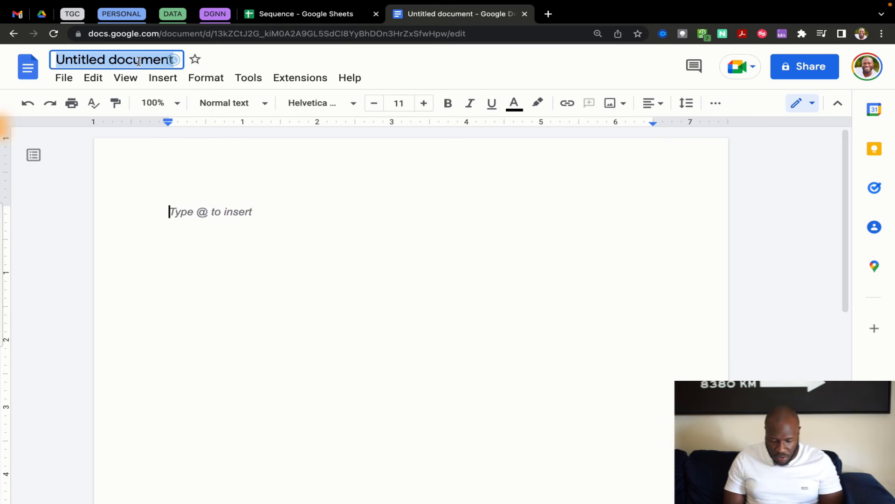
{"action": "type", "text": "Dropdown"}
{"action": "key", "text": "Return"}
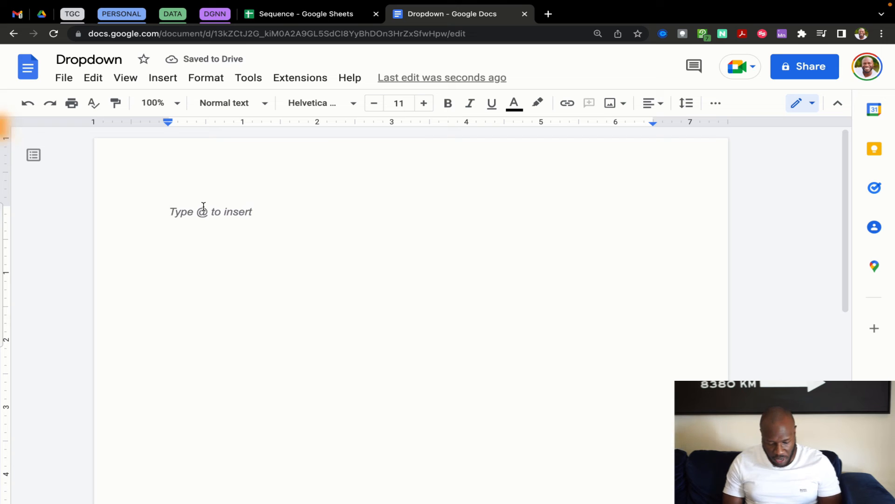
{"action": "type", "text": "@"}
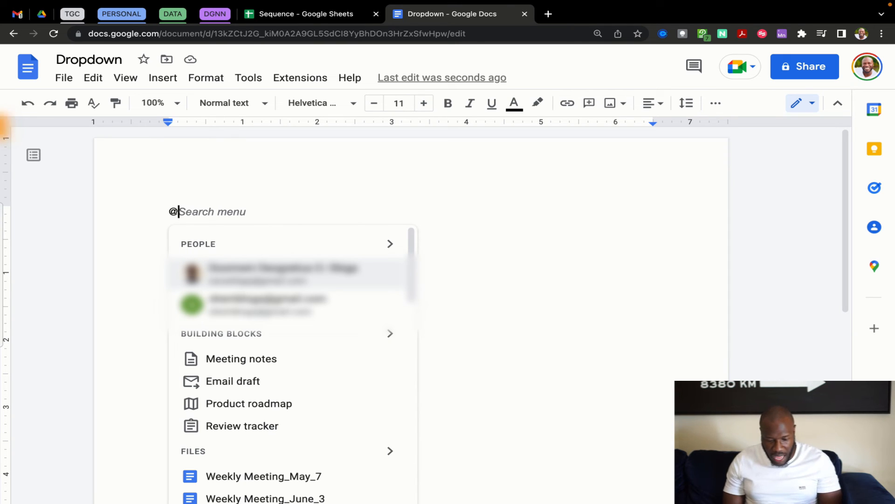
{"action": "type", "text": "mee"}
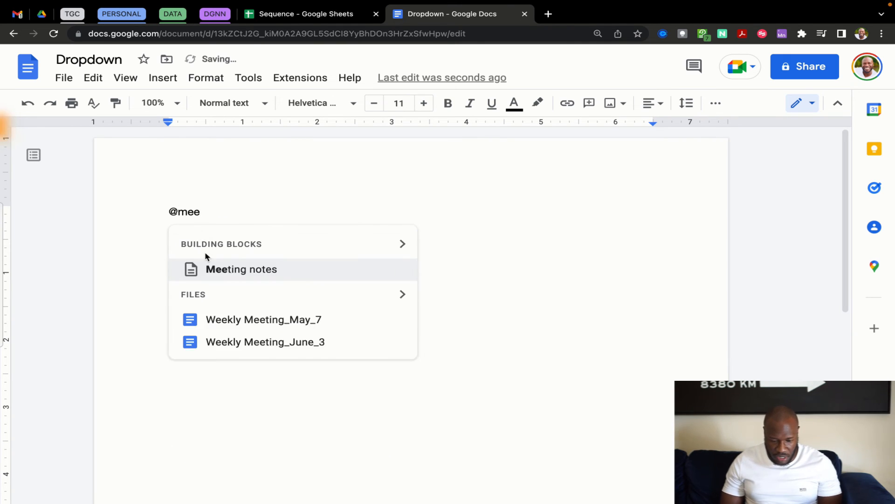
{"action": "left_click", "coordinate": [231, 268]}
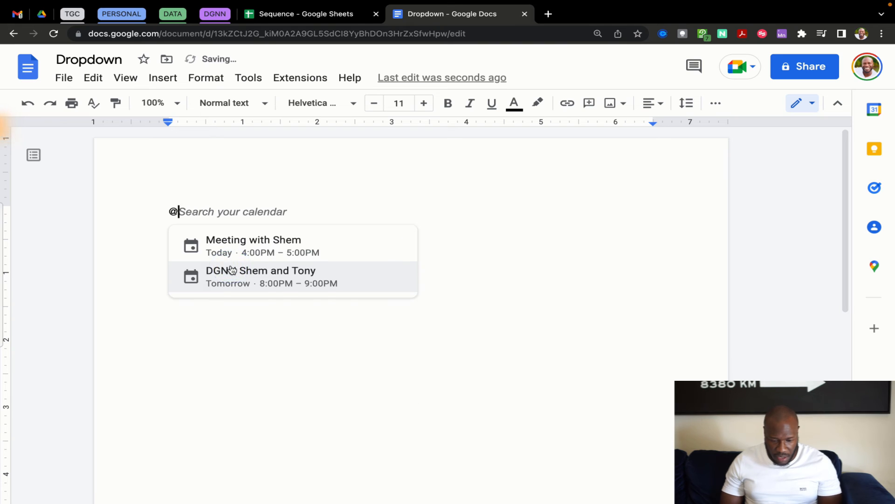
{"action": "left_click", "coordinate": [266, 247]}
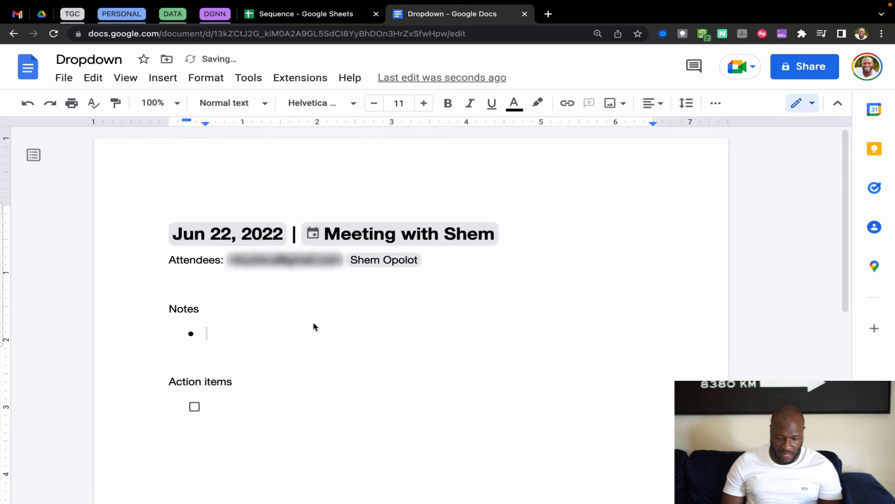
{"action": "scroll", "coordinate": [312, 322], "scroll_direction": "down", "scroll_amount": 3}
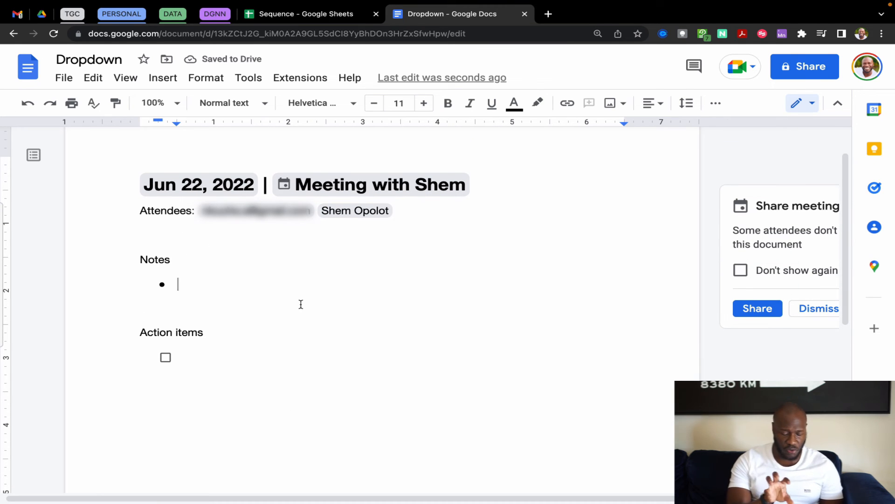
{"action": "double_click", "coordinate": [220, 364]}
{"action": "left_click", "coordinate": [220, 364]}
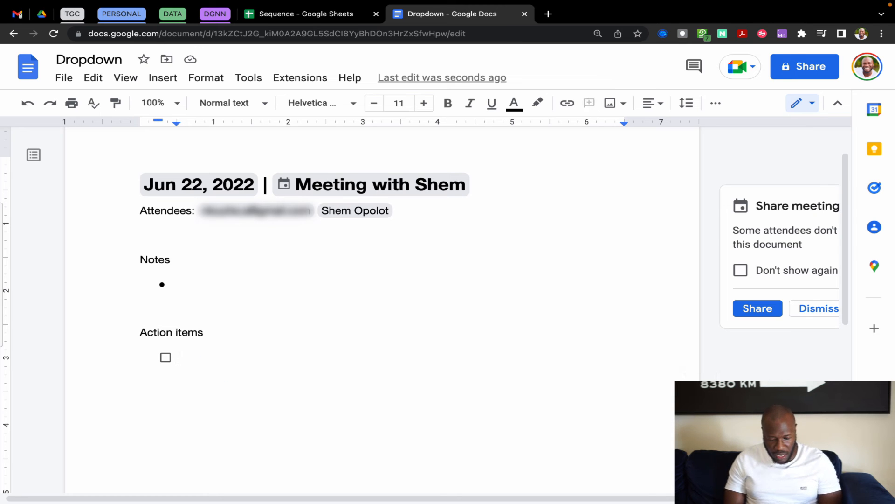
{"action": "type", "text": "Save the wor"}
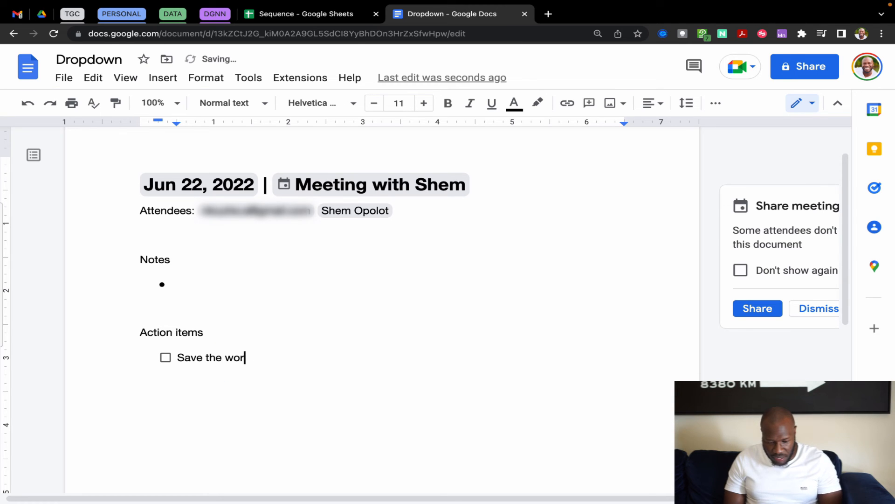
{"action": "type", "text": "ld"}
{"action": "key", "text": "Return"}
{"action": "type", "text": "Make"}
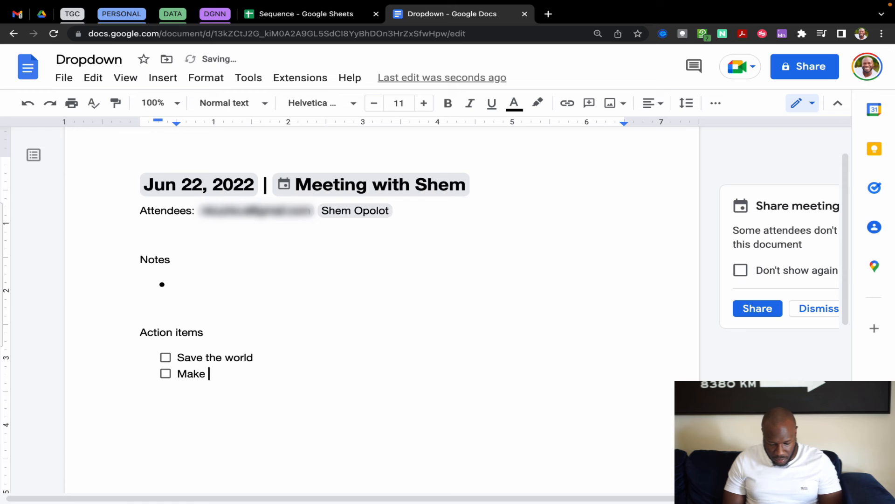
{"action": "type", "text": " more money"}
{"action": "key", "text": "Return"}
{"action": "type", "text": "Bebbe"}
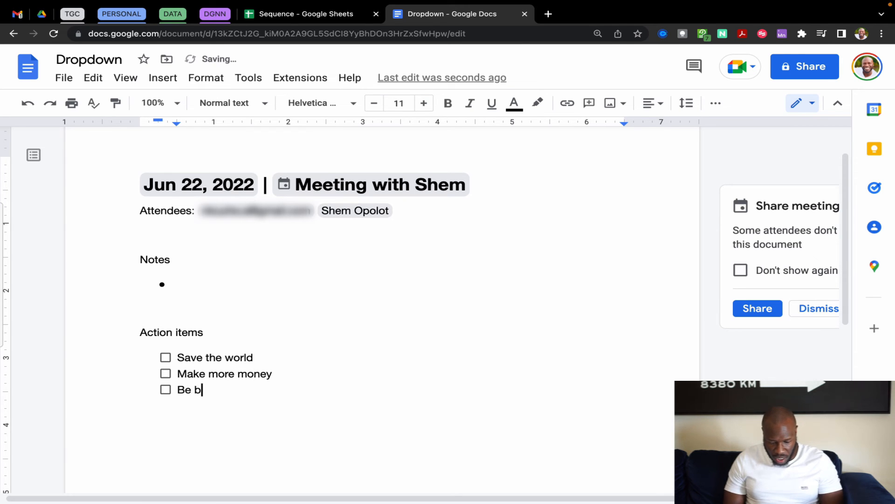
{"action": "type", "text": "er"}
{"action": "key", "text": "Return"}
{"action": "key", "text": "Return"}
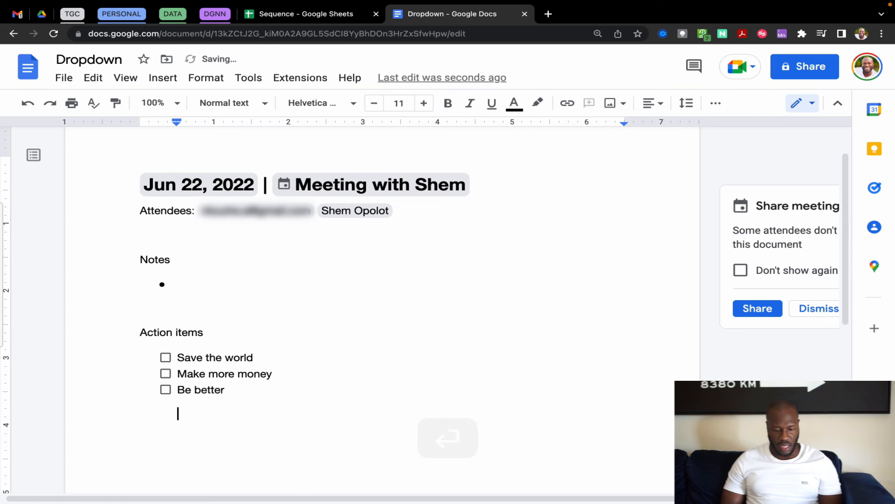
{"action": "left_click", "coordinate": [364, 371]}
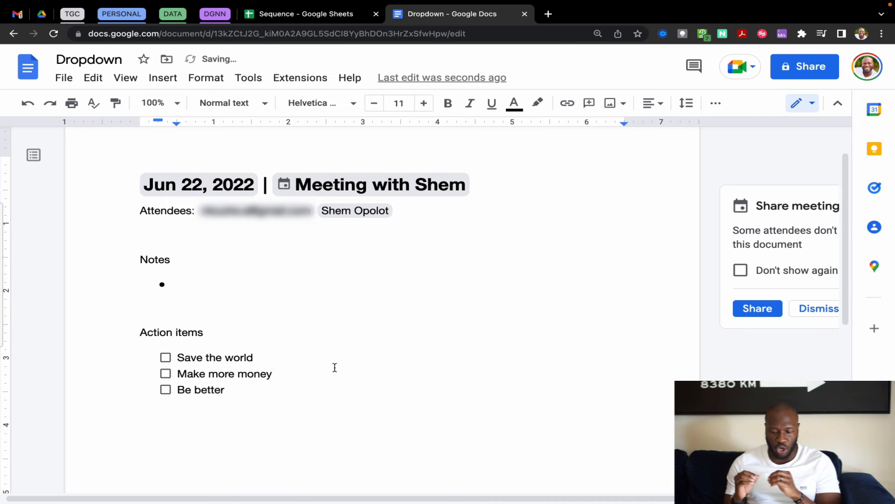
{"action": "left_click", "coordinate": [273, 357]}
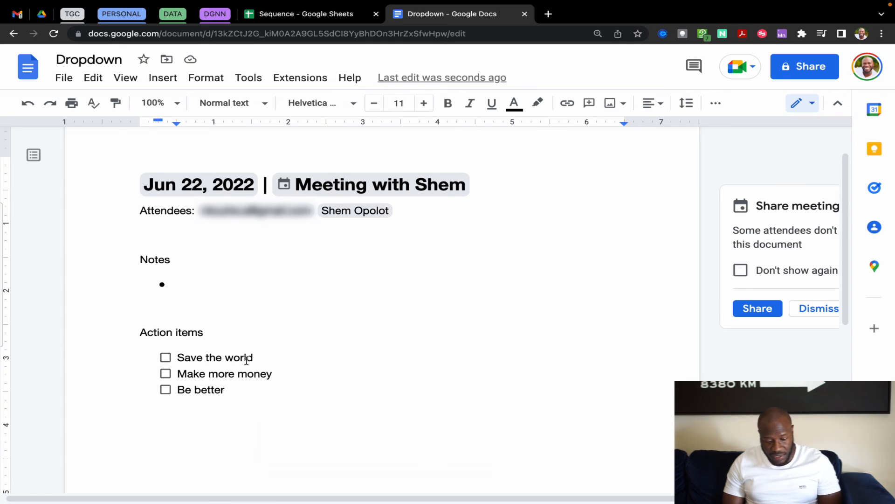
{"action": "type", "text": "@drop"}
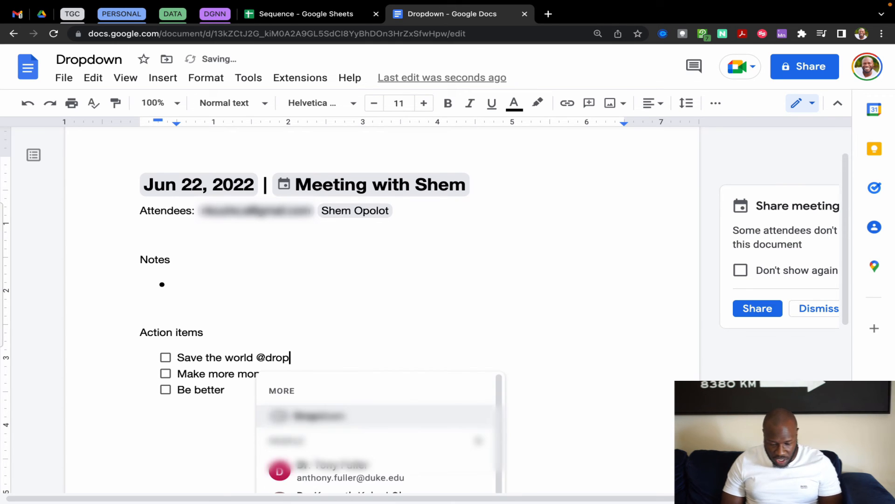
{"action": "left_click", "coordinate": [326, 419]}
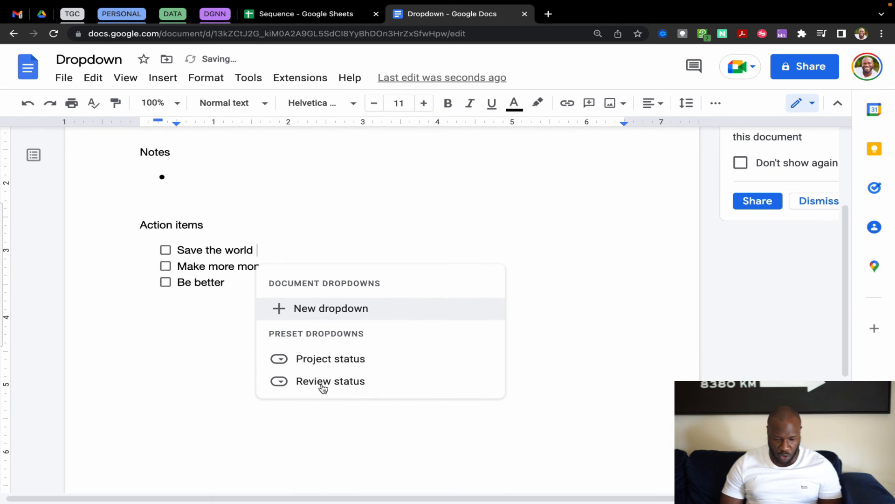
{"action": "mouse_move", "coordinate": [321, 365]}
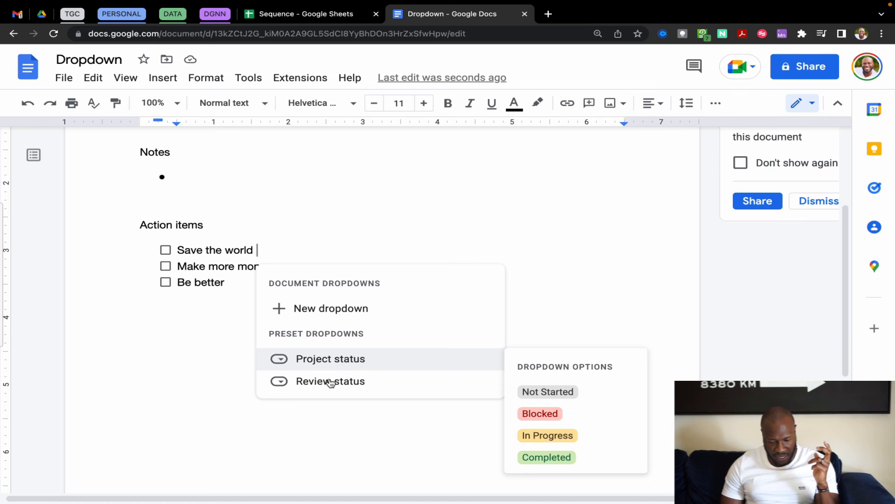
{"action": "mouse_move", "coordinate": [331, 387]}
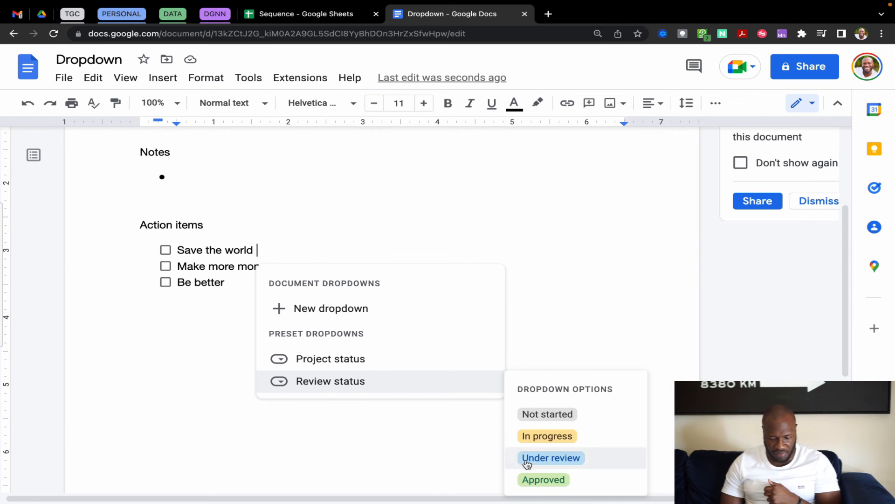
{"action": "mouse_move", "coordinate": [424, 364]}
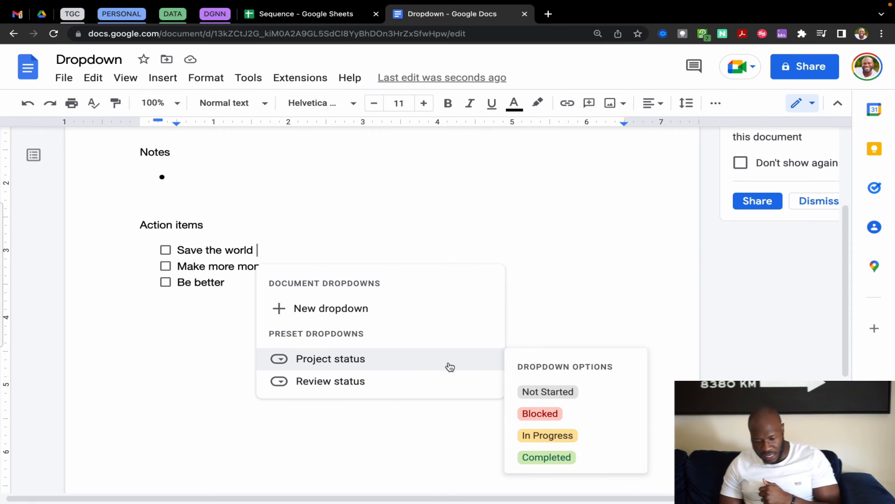
{"action": "left_click", "coordinate": [422, 361]}
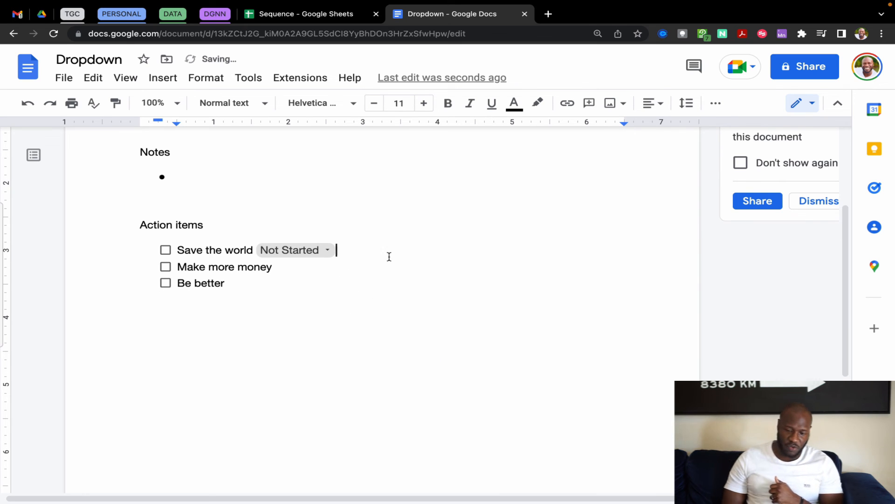
Set the Save the world status chip to Blocked, then to Completed
{"action": "left_click", "coordinate": [303, 338]}
{"action": "left_click", "coordinate": [369, 258]}
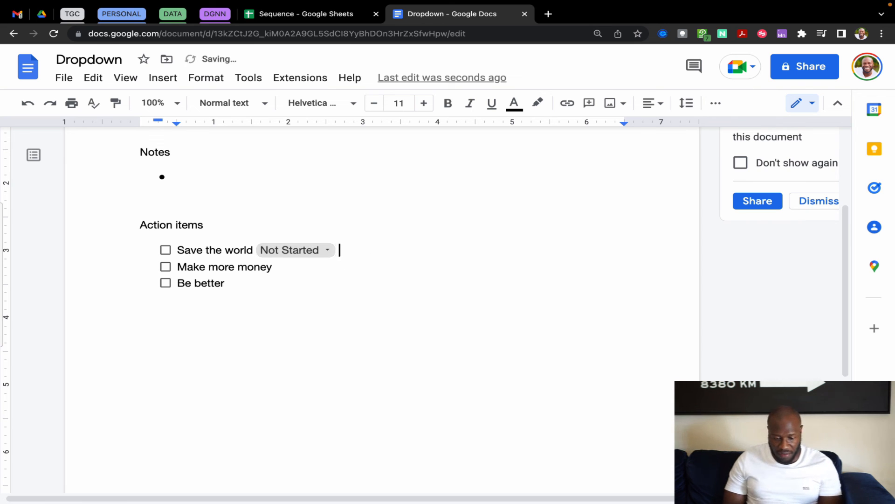
{"action": "left_click", "coordinate": [329, 252]}
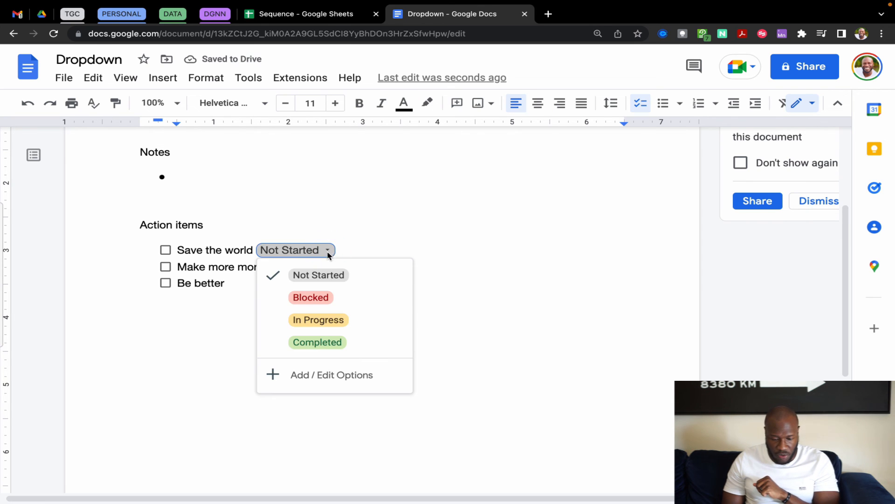
{"action": "left_click", "coordinate": [311, 297]}
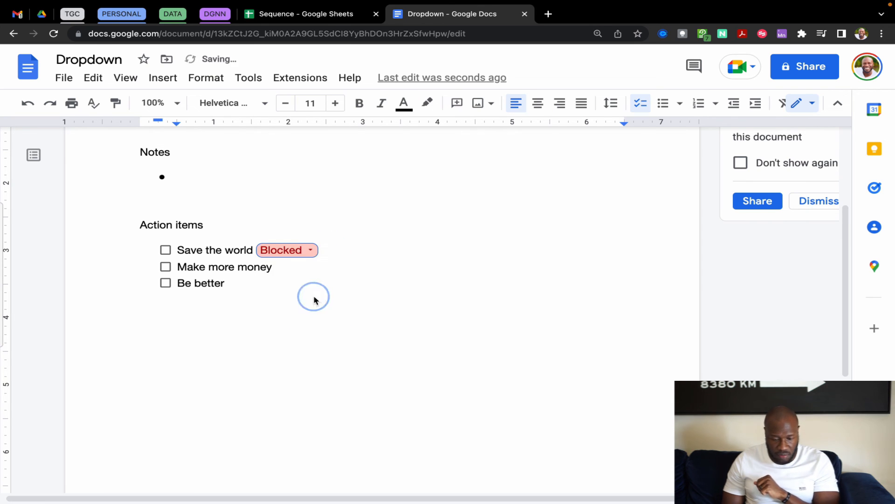
{"action": "left_click", "coordinate": [311, 252]}
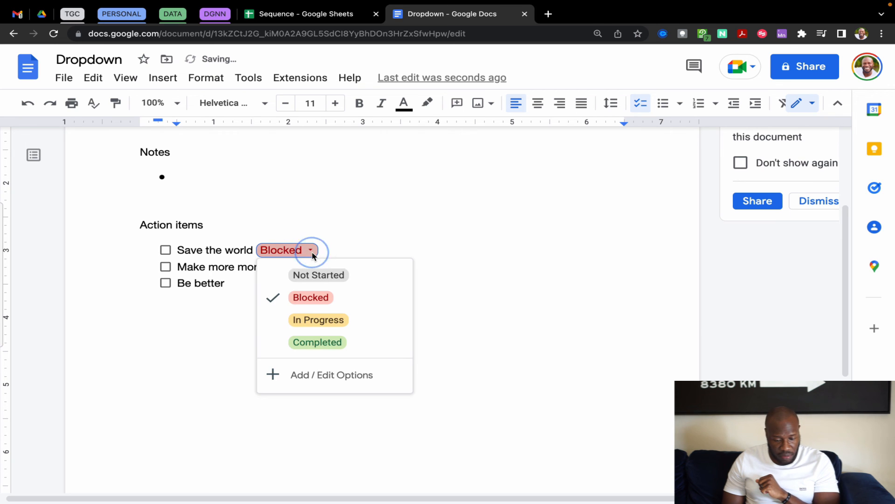
{"action": "left_click", "coordinate": [321, 344]}
Change the status chip to In Progress
{"action": "left_click", "coordinate": [356, 305]}
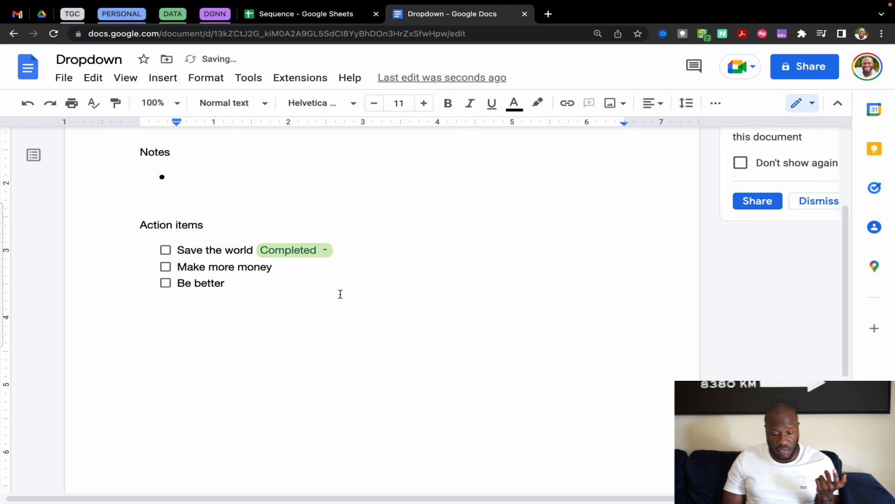
{"action": "left_click", "coordinate": [327, 250]}
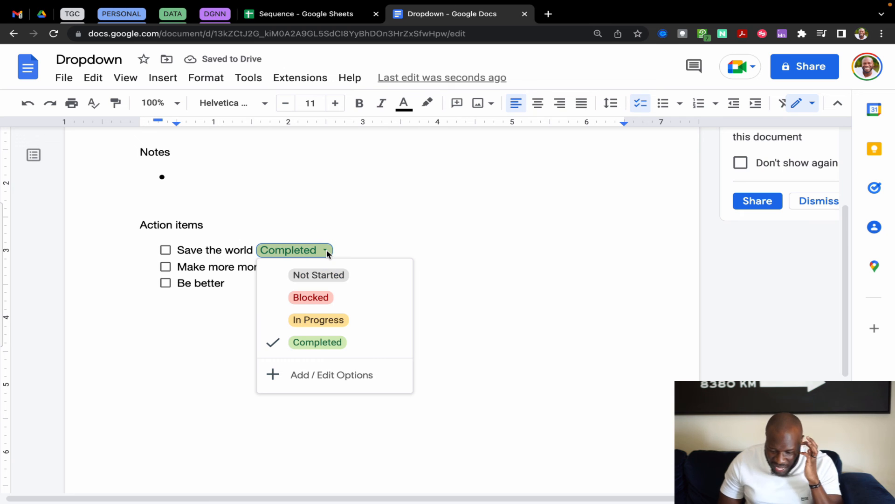
{"action": "left_click", "coordinate": [318, 320]}
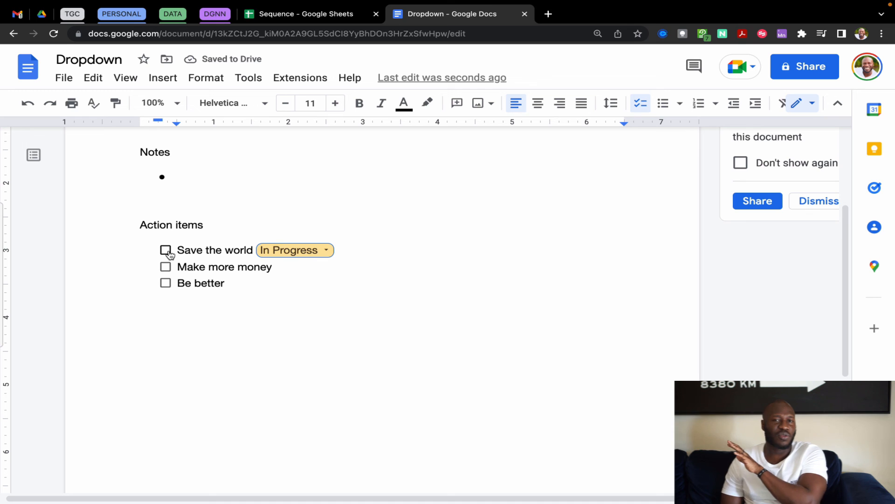
{"action": "left_click", "coordinate": [308, 326]}
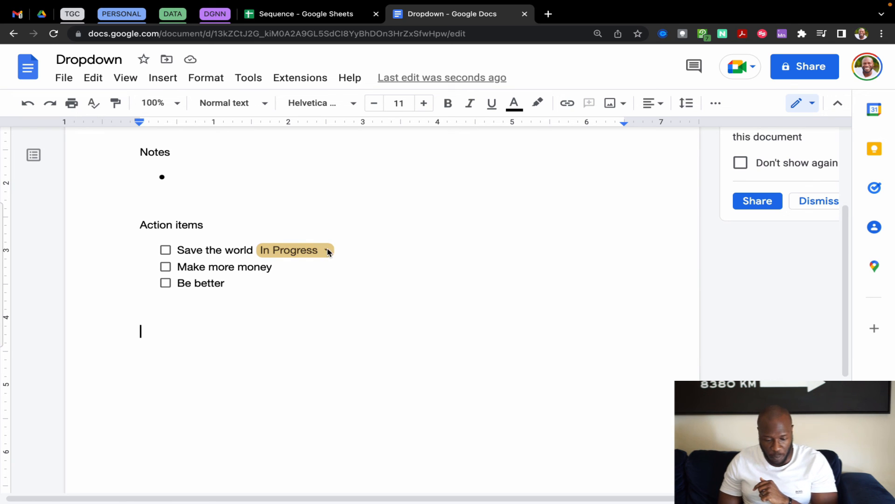
Delete the In Progress chip and start a new dropdown from Insert > Dropdown
{"action": "left_click", "coordinate": [317, 256]}
{"action": "key", "text": "BackSpace"}
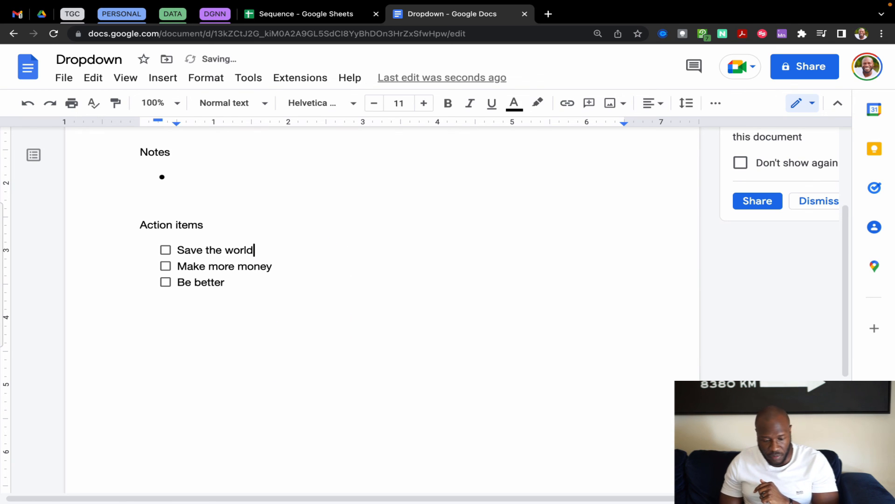
{"action": "left_click", "coordinate": [163, 78]}
{"action": "left_click", "coordinate": [209, 238]}
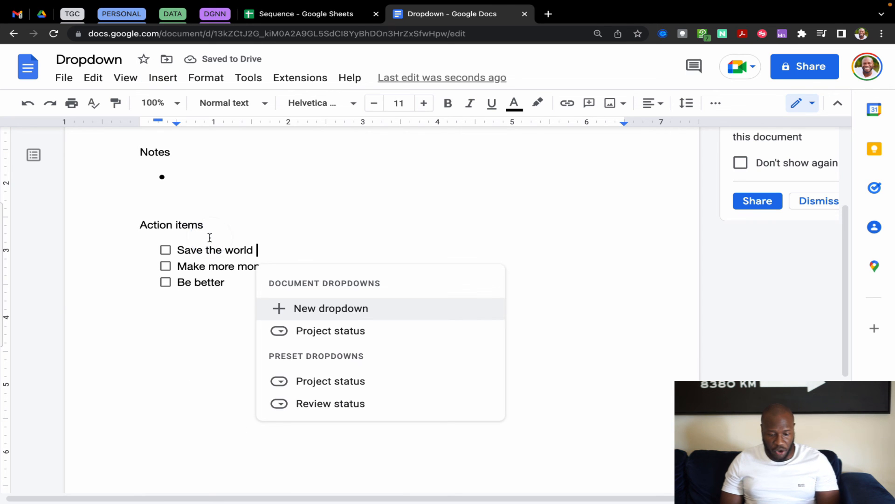
{"action": "left_click", "coordinate": [340, 312]}
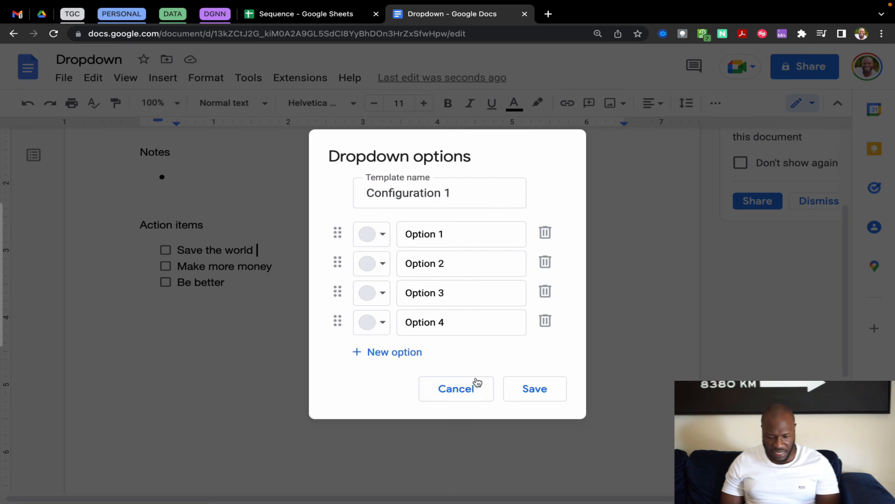
In the Configuration 1 template, edit the name, view Option 1's colours, and drag Option 1
{"action": "left_click", "coordinate": [463, 195]}
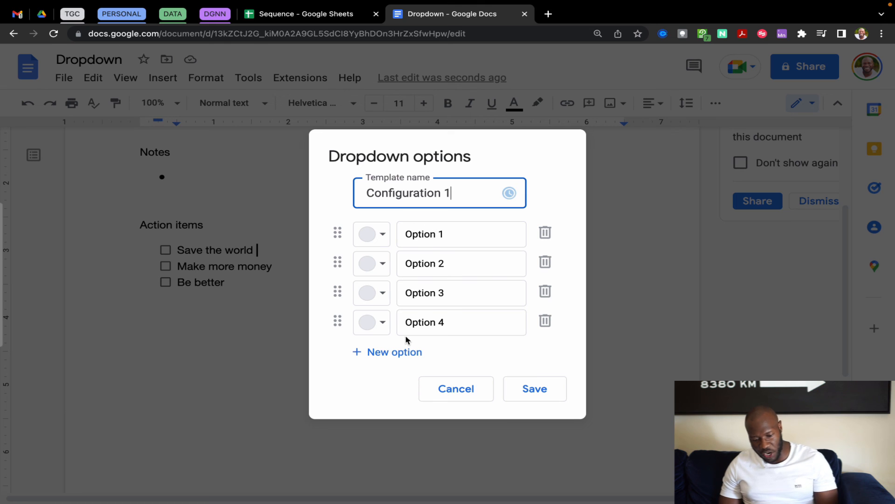
{"action": "left_click", "coordinate": [384, 242]}
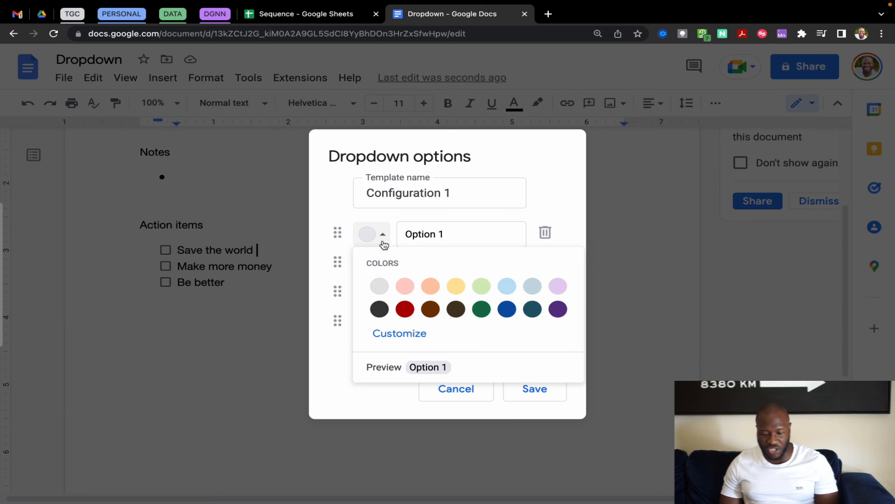
{"action": "left_click", "coordinate": [386, 238]}
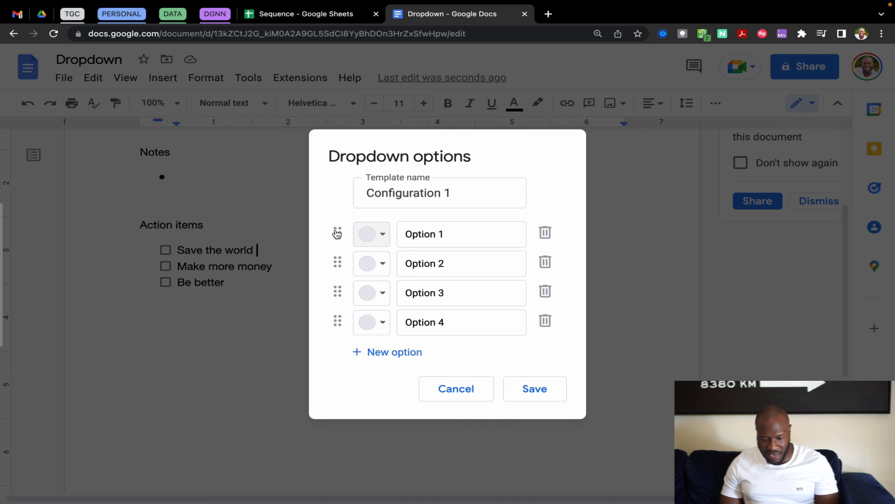
{"action": "mouse_move", "coordinate": [337, 234]}
{"action": "left_mouse_down"}
{"action": "mouse_move", "coordinate": [335, 269]}
{"action": "mouse_move", "coordinate": [336, 232]}
{"action": "left_mouse_up"}
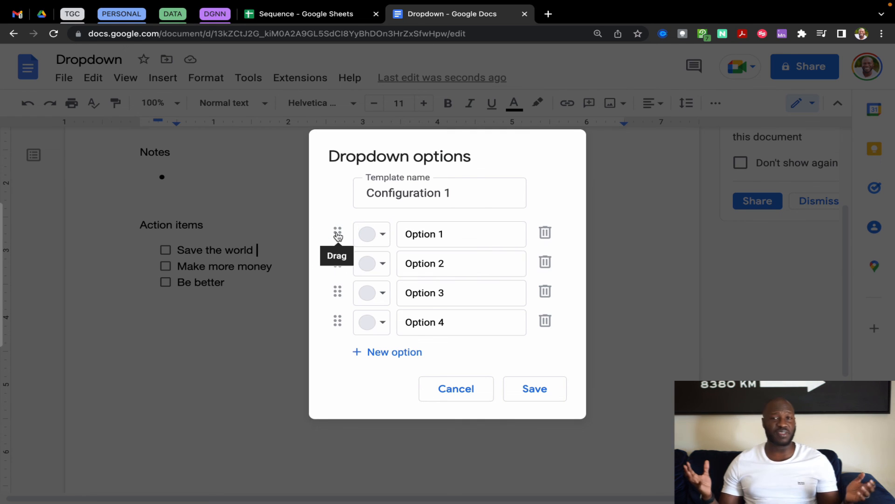